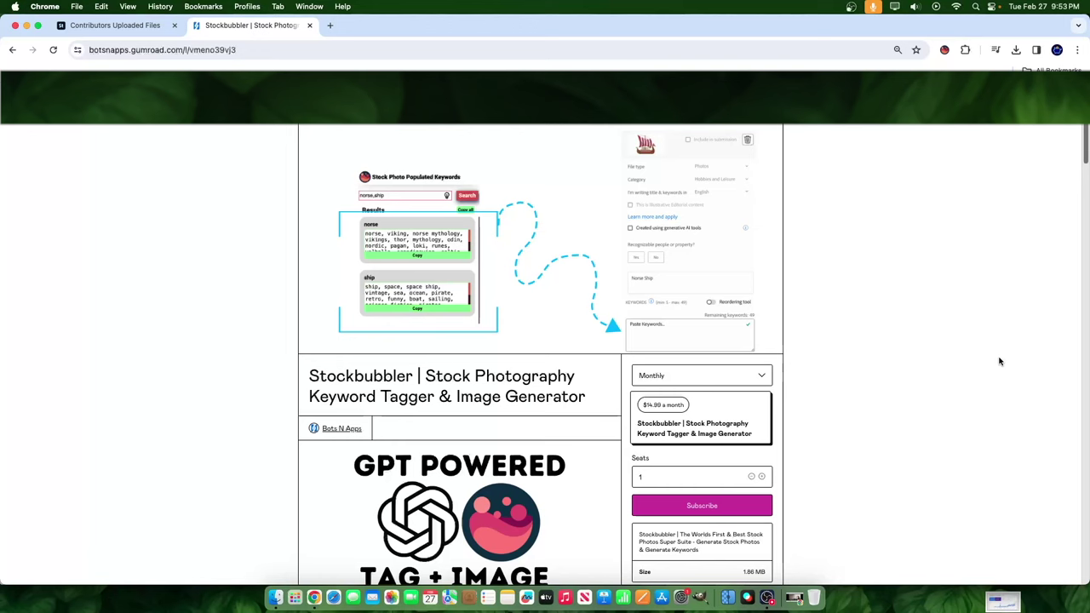
Step: Switch to the Adobe Stock Contributor uploads page and look over the new image files
{"action": "left_click", "coordinate": [119, 25]}
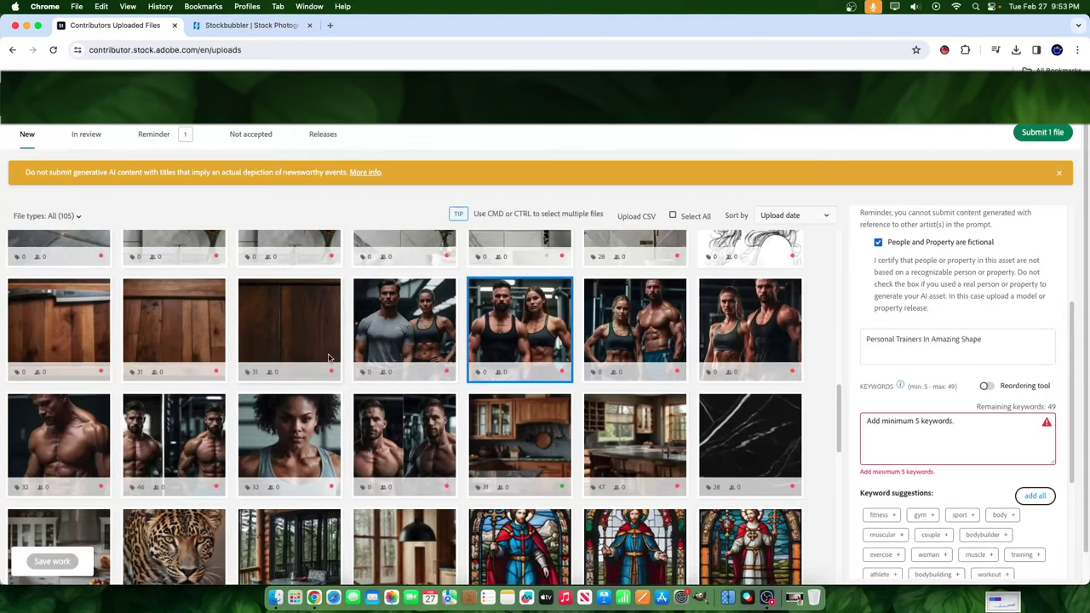
{"action": "mouse_move", "coordinate": [305, 411]}
{"action": "mouse_move", "coordinate": [500, 371]}
Step: Open an incognito window and load poddegree.com
{"action": "left_click", "coordinate": [1076, 51]}
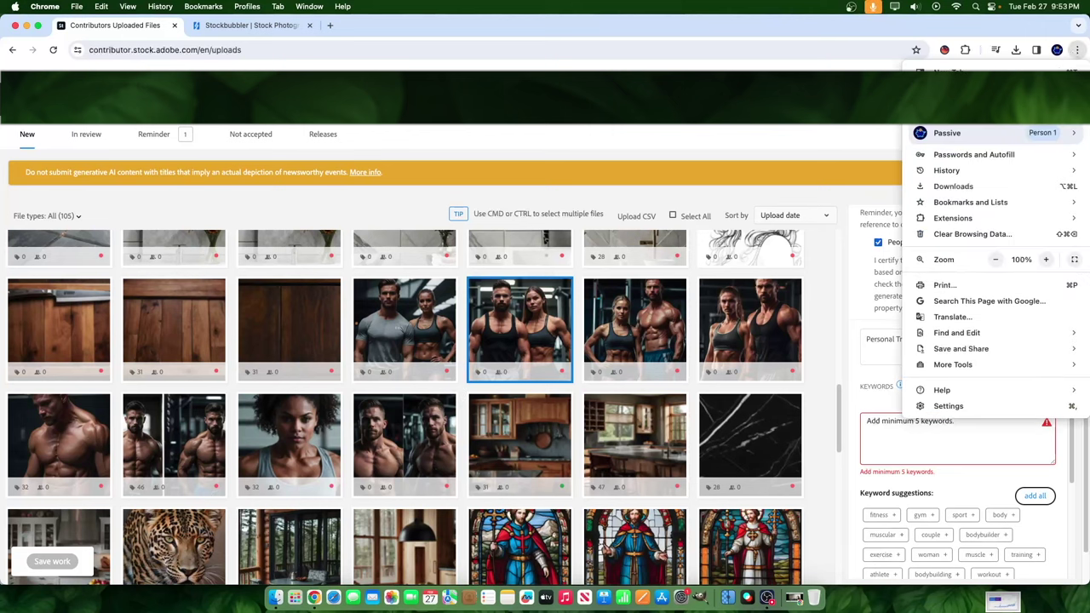
{"action": "key", "text": "super+shift+n"}
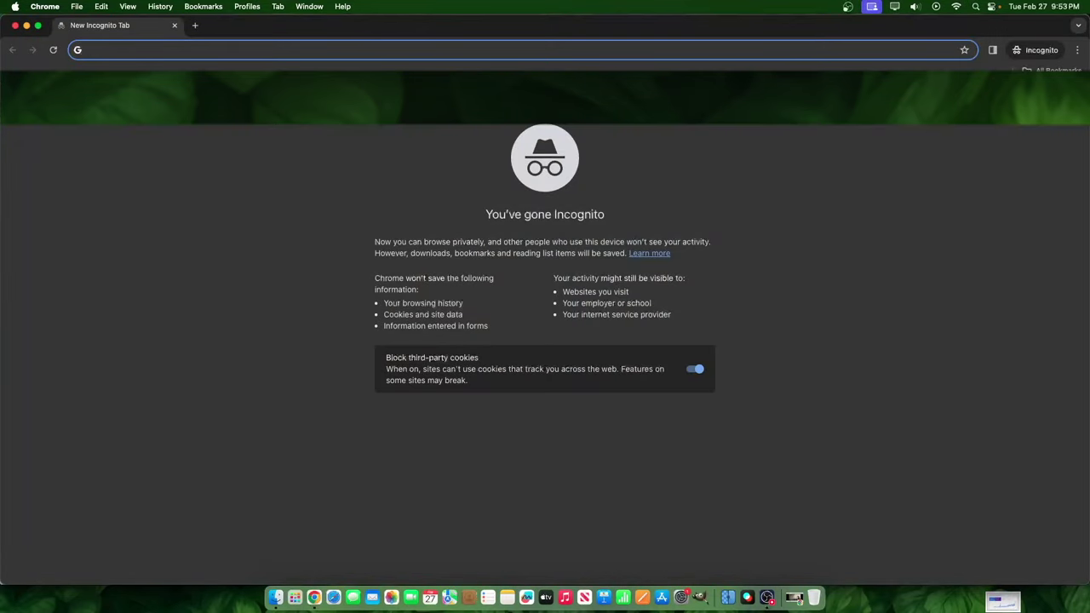
{"action": "type", "text": "poddegree.com"}
{"action": "key", "text": "Return"}
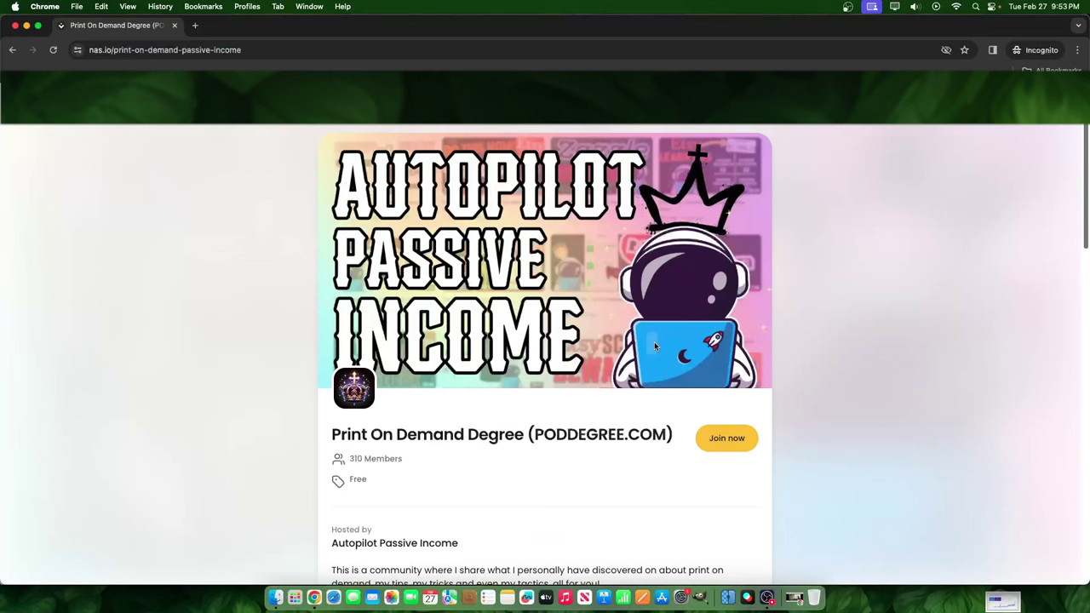
{"action": "scroll", "coordinate": [654, 342], "scroll_direction": "down", "scroll_amount": 1}
Step: Raise the computer's sound volume to nearly maximum
{"action": "left_click", "coordinate": [914, 6]}
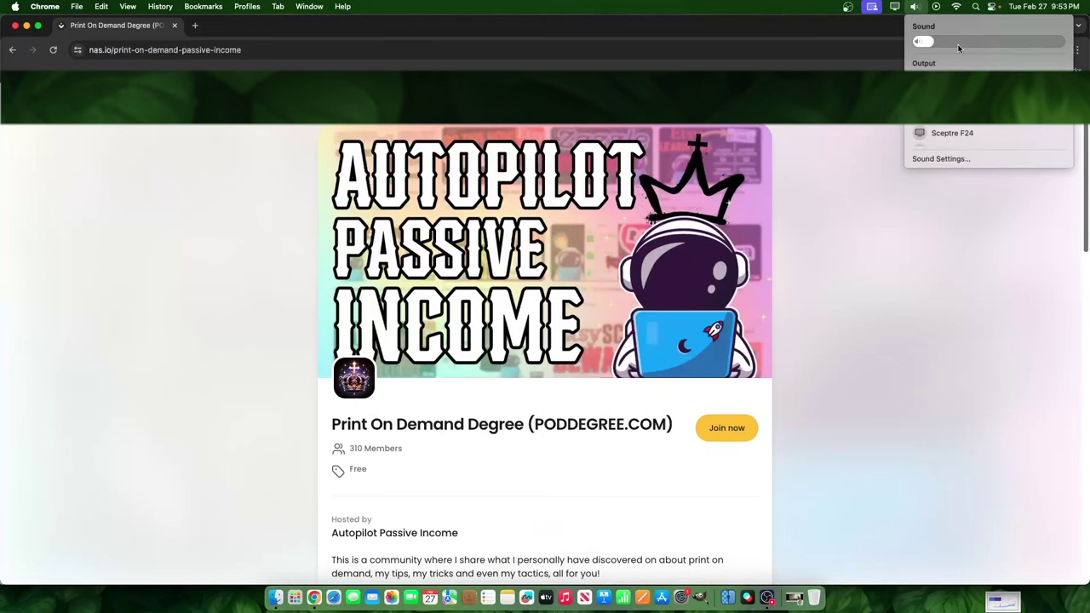
{"action": "left_click_drag", "start_coordinate": [974, 45], "coordinate": [1053, 41]}
{"action": "left_click", "coordinate": [918, 360]}
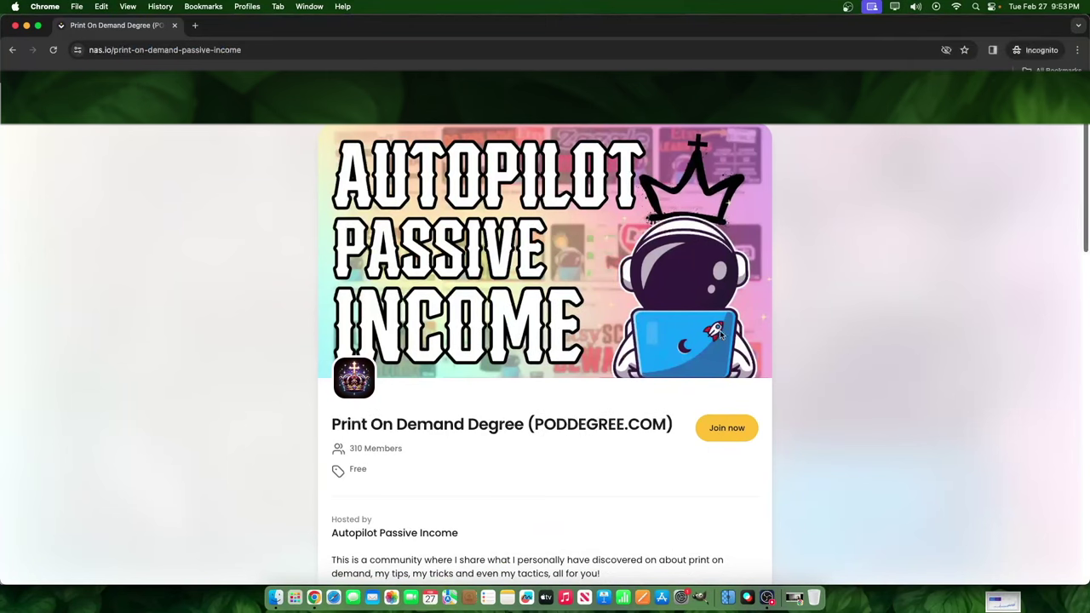
Step: Expand the community's full product list and open the Basics To the Stock Photography Business course
{"action": "scroll", "coordinate": [707, 327], "scroll_direction": "down", "scroll_amount": 5}
{"action": "scroll", "coordinate": [707, 328], "scroll_direction": "down", "scroll_amount": 7}
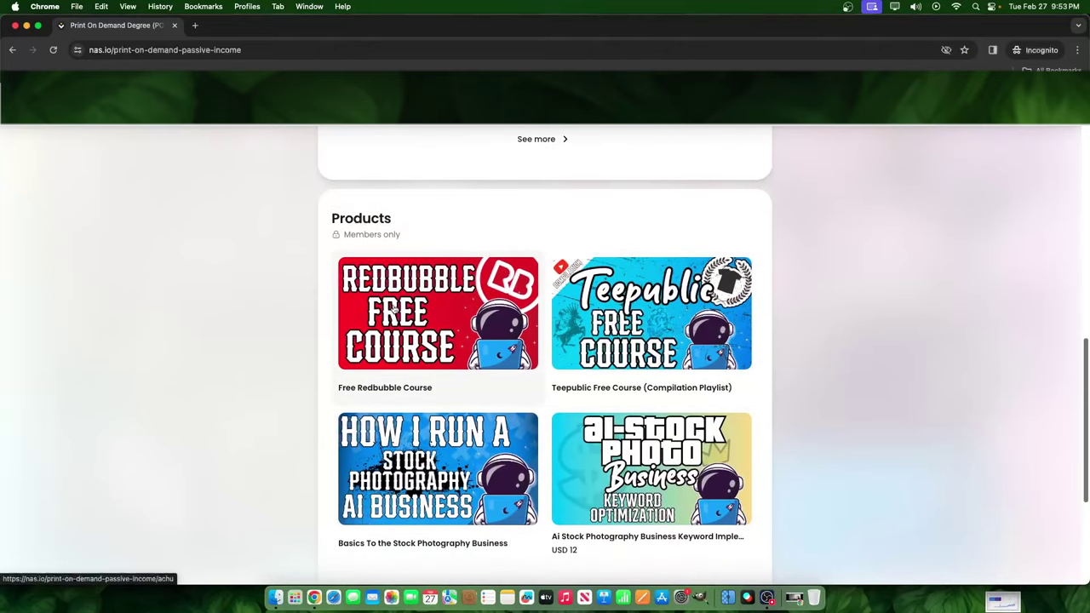
{"action": "scroll", "coordinate": [472, 392], "scroll_direction": "down", "scroll_amount": 2}
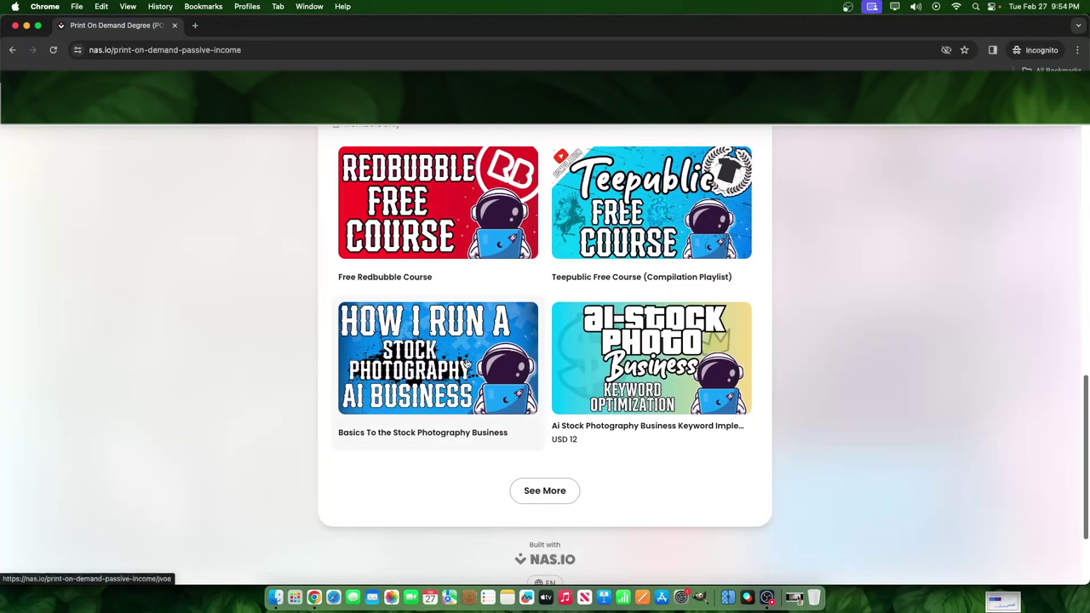
{"action": "left_click", "coordinate": [542, 494]}
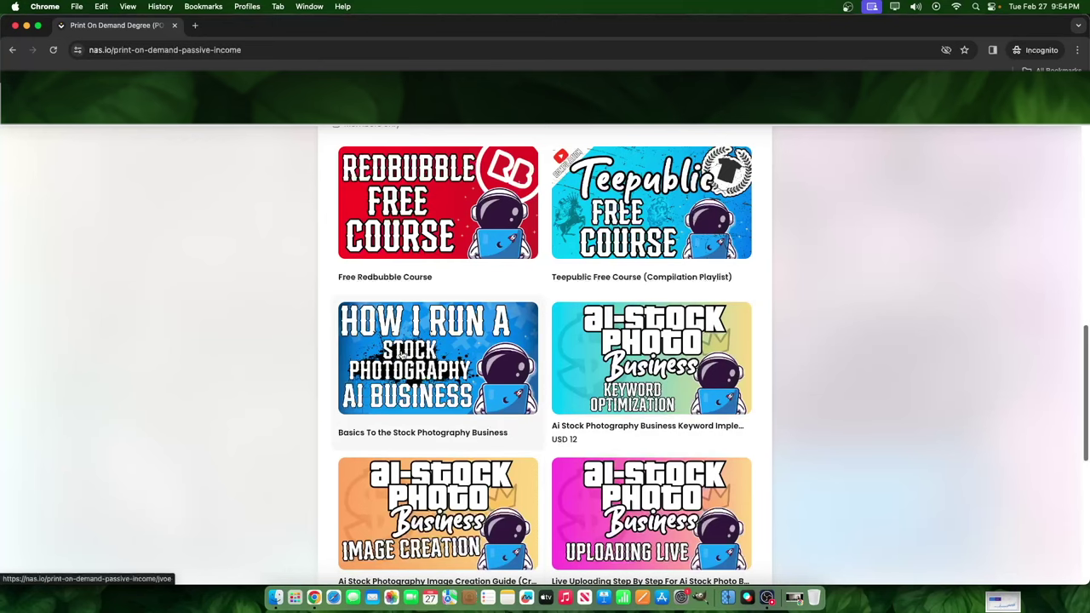
{"action": "left_click", "coordinate": [403, 356]}
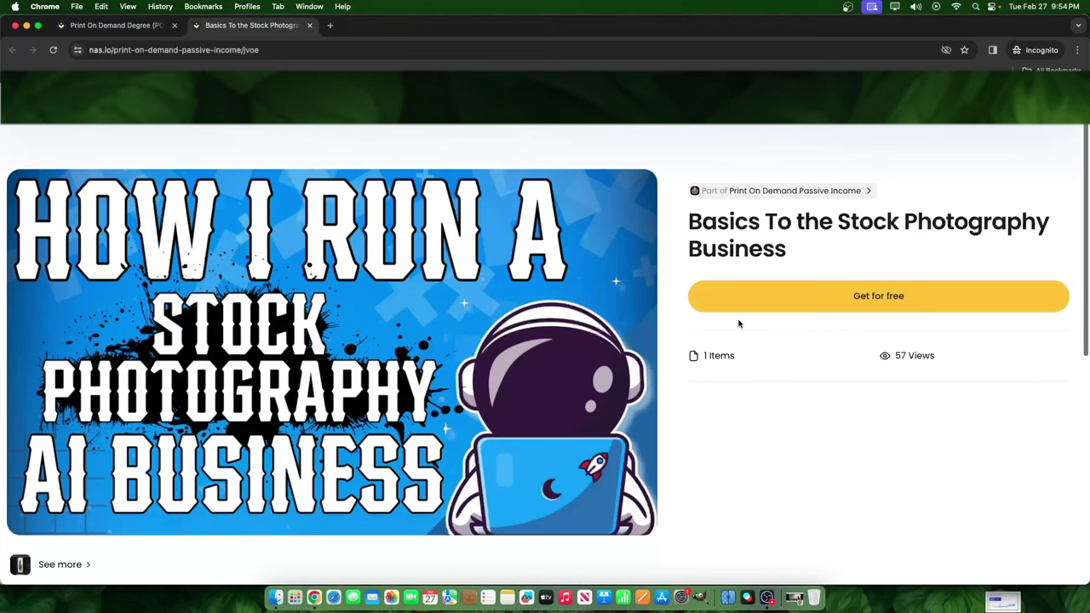
Step: Return to the Print On Demand Degree community page and review the remaining courses and their prices
{"action": "left_click", "coordinate": [112, 25]}
{"action": "scroll", "coordinate": [608, 460], "scroll_direction": "down", "scroll_amount": 3}
{"action": "scroll", "coordinate": [607, 460], "scroll_direction": "down", "scroll_amount": 1}
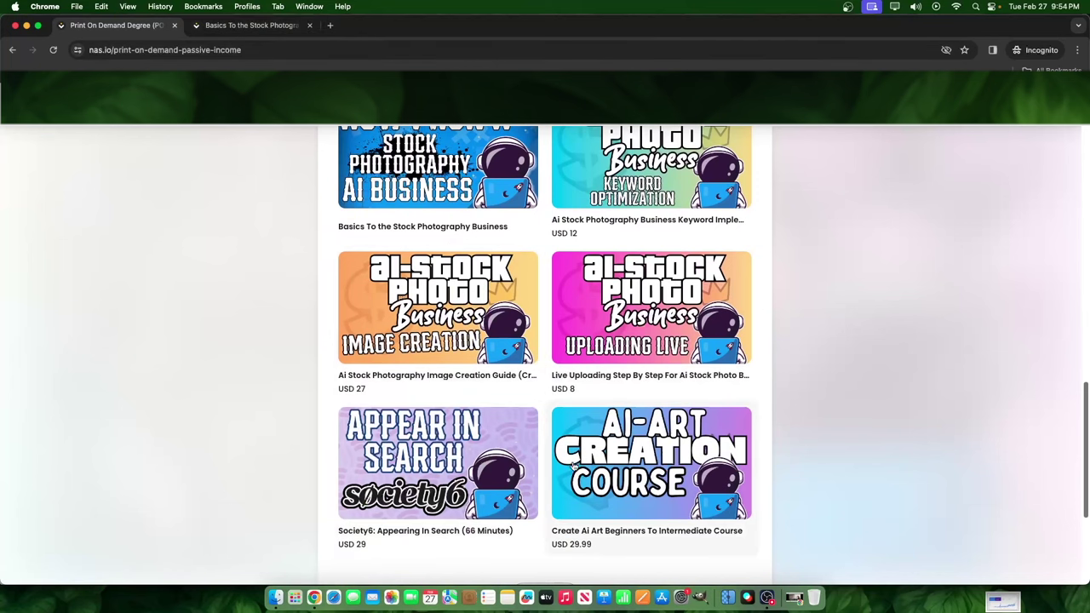
{"action": "scroll", "coordinate": [477, 476], "scroll_direction": "down", "scroll_amount": 1}
{"action": "scroll", "coordinate": [408, 383], "scroll_direction": "up", "scroll_amount": 1}
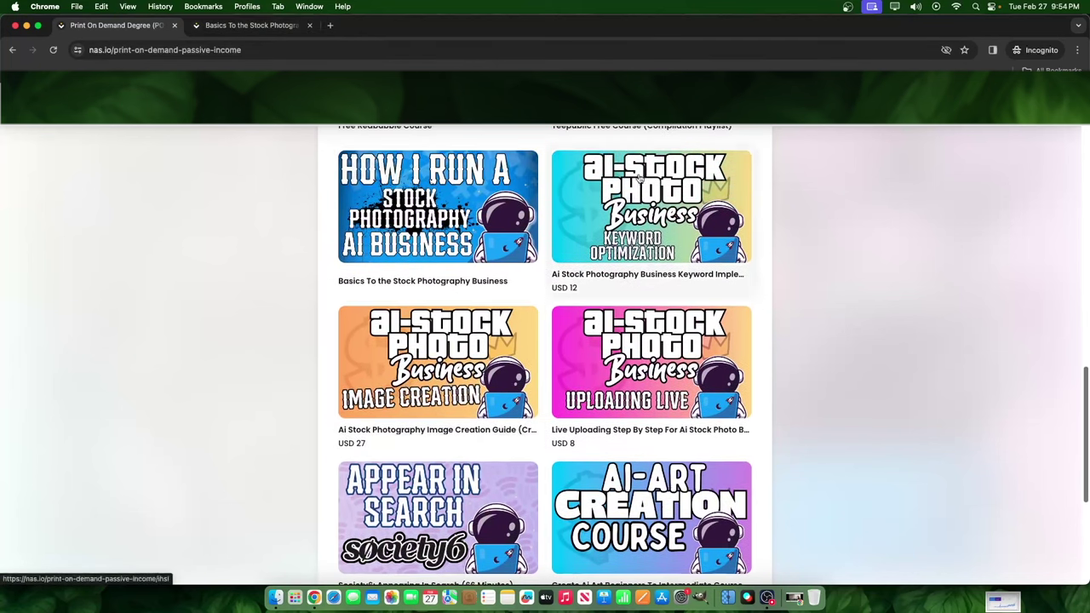
{"action": "scroll", "coordinate": [653, 446], "scroll_direction": "down", "scroll_amount": 3}
{"action": "scroll", "coordinate": [653, 445], "scroll_direction": "up", "scroll_amount": 3}
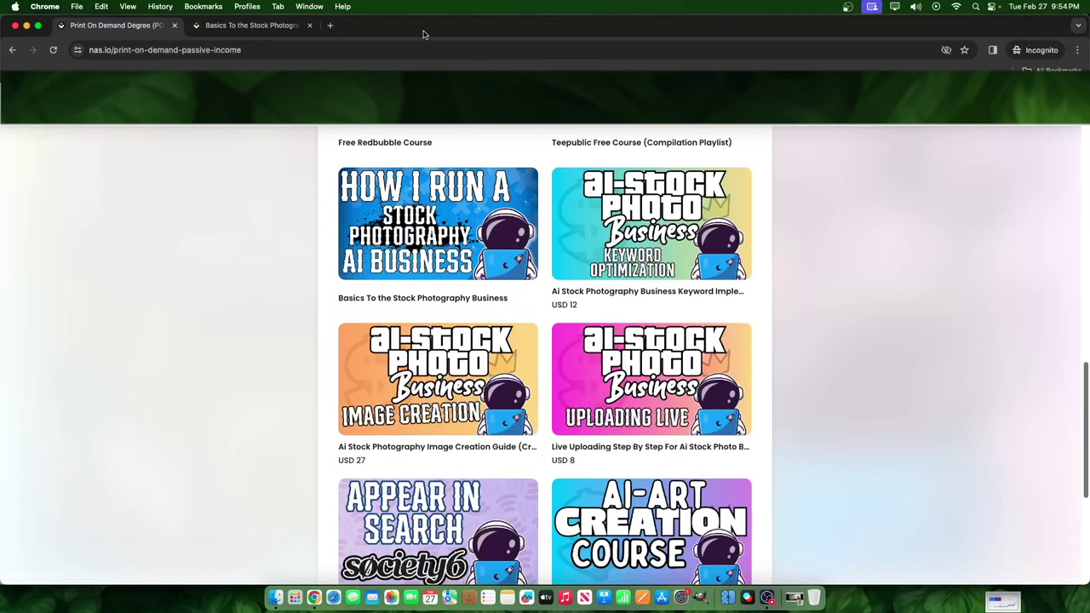
Step: Go back to the window with the Adobe Stock uploads and preview image thumbnails in the file grid
{"action": "left_click_drag", "start_coordinate": [424, 33], "coordinate": [682, 32]}
{"action": "left_click", "coordinate": [245, 208]}
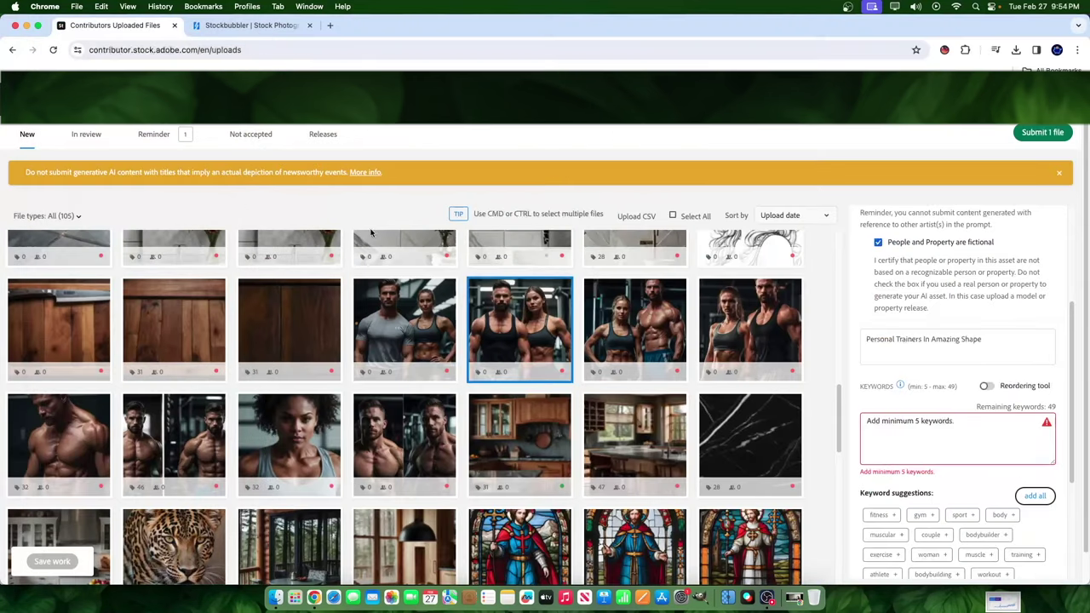
{"action": "mouse_move", "coordinate": [482, 236]}
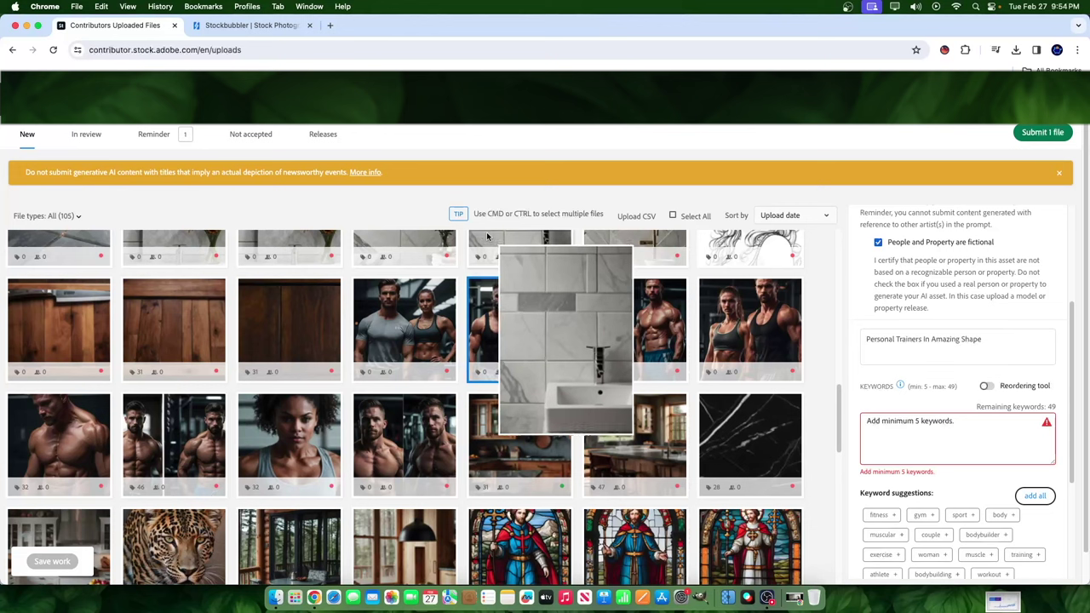
{"action": "mouse_move", "coordinate": [545, 341]}
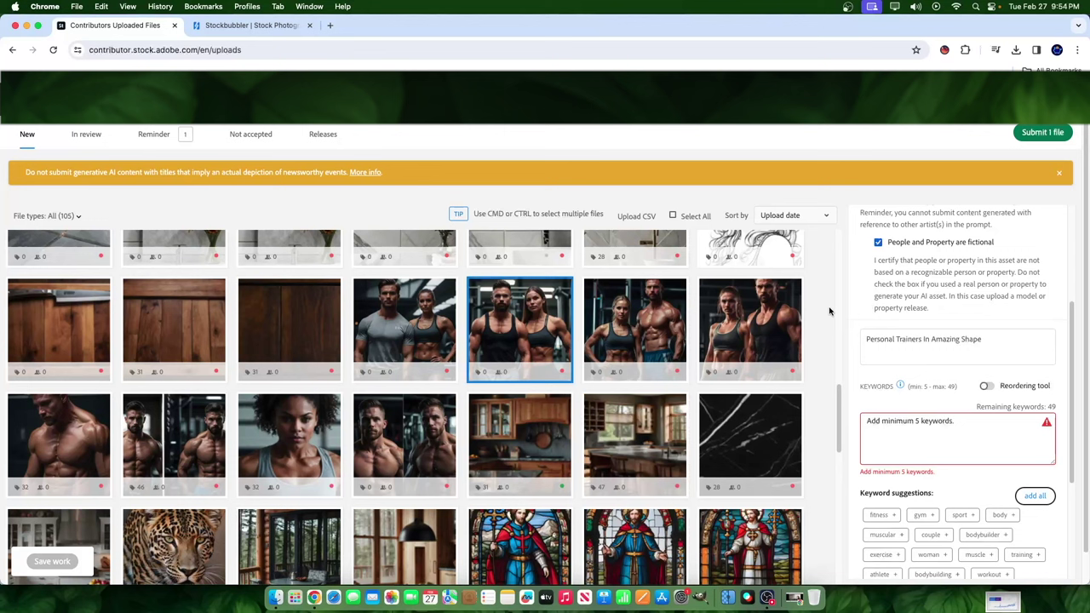
{"action": "mouse_move", "coordinate": [792, 402]}
Step: Find and select the uploaded image of the man and woman in black tank tops standing in a gym
{"action": "scroll", "coordinate": [843, 382], "scroll_direction": "down", "scroll_amount": 2}
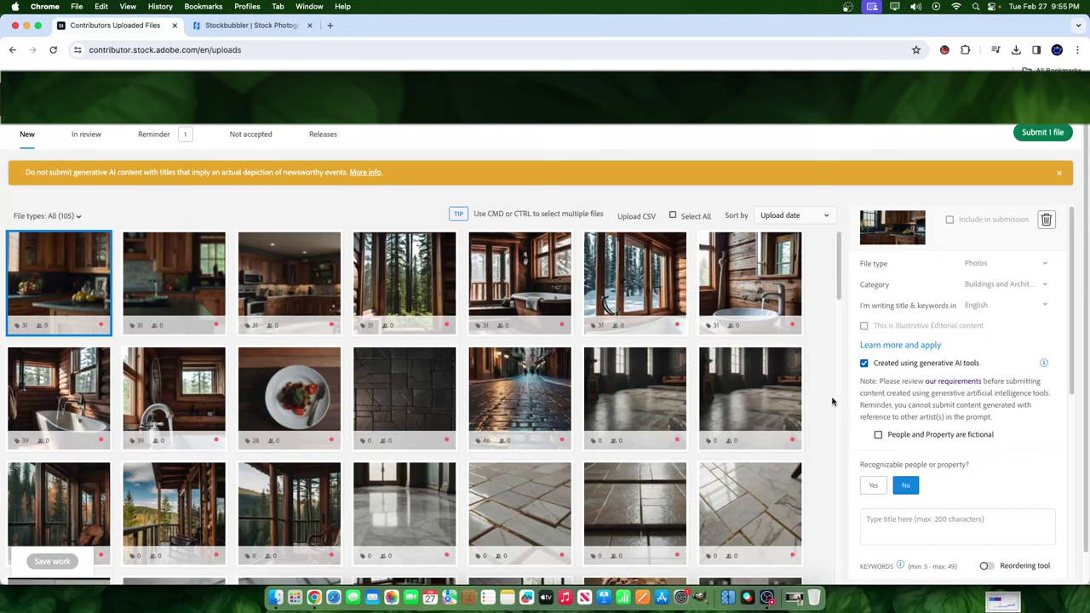
{"action": "scroll", "coordinate": [781, 479], "scroll_direction": "down", "scroll_amount": 10}
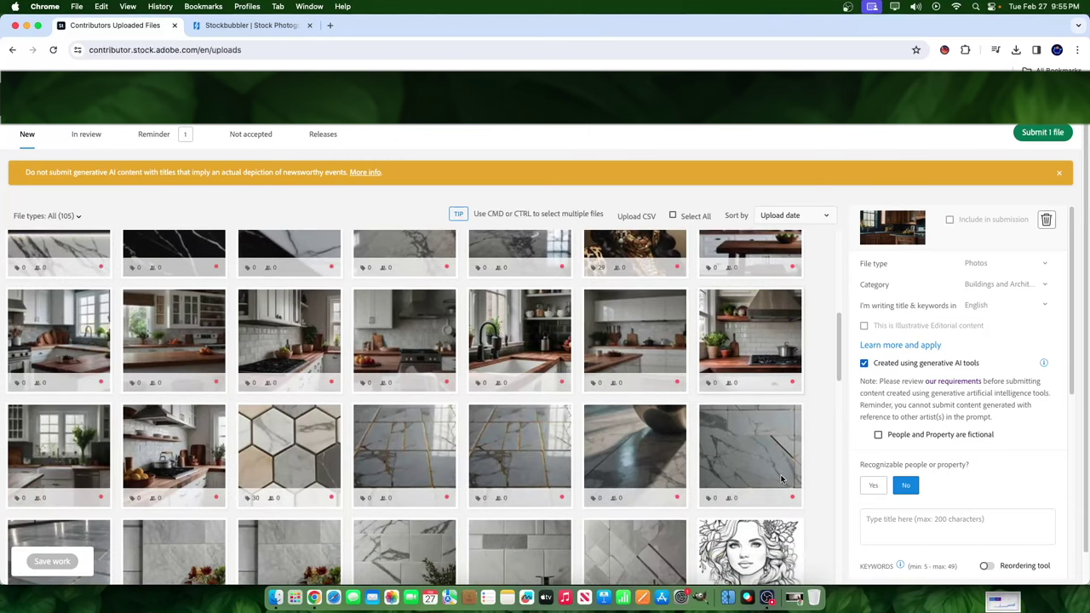
{"action": "scroll", "coordinate": [781, 479], "scroll_direction": "down", "scroll_amount": 5}
{"action": "scroll", "coordinate": [544, 377], "scroll_direction": "up", "scroll_amount": 3}
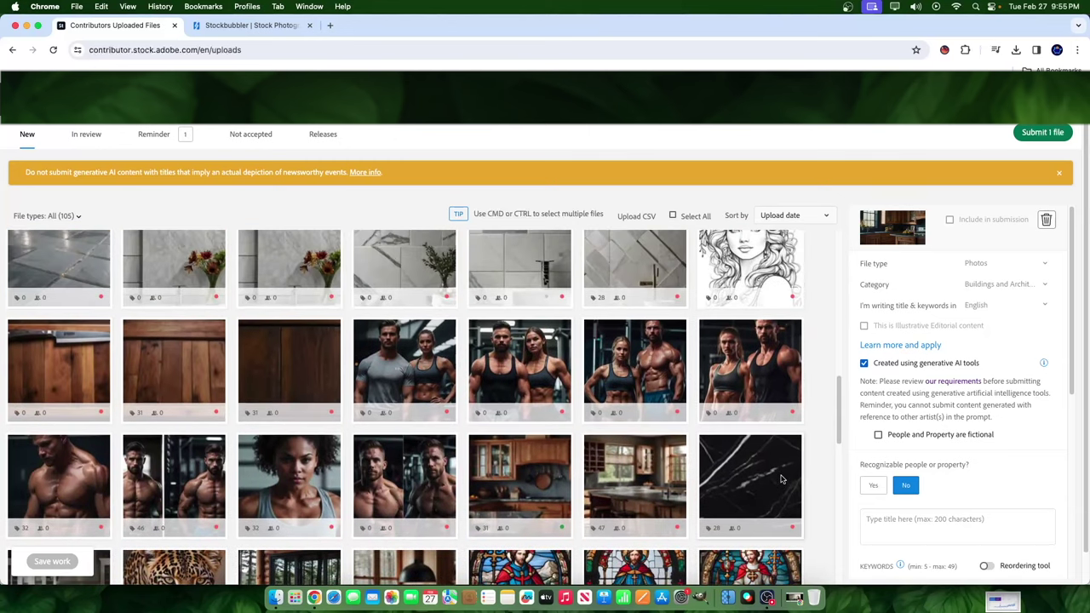
{"action": "left_click", "coordinate": [541, 371]}
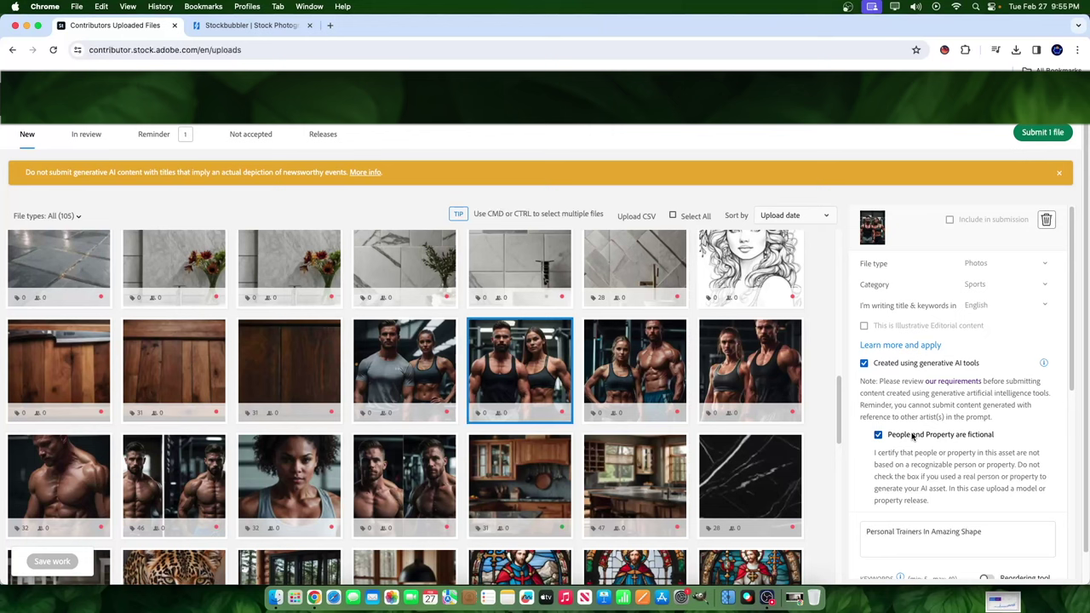
Step: Extend the image title to "Personal Trainers In Amazing Shape standing in a gym"
{"action": "scroll", "coordinate": [886, 469], "scroll_direction": "down", "scroll_amount": 2}
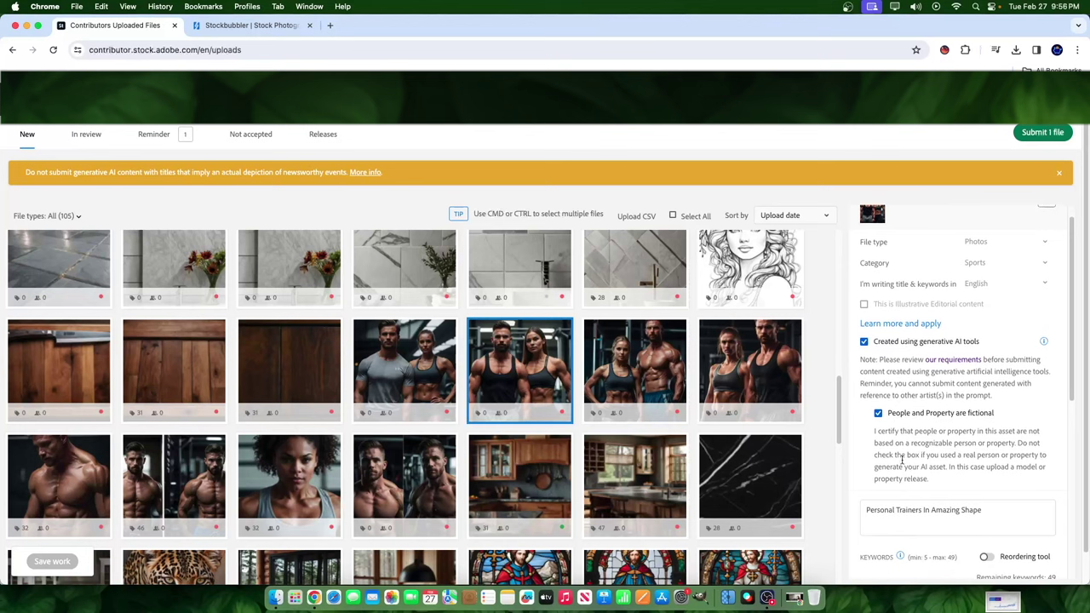
{"action": "left_click_drag", "start_coordinate": [867, 493], "coordinate": [995, 497]}
{"action": "left_click", "coordinate": [994, 497]}
{"action": "type", "text": "standin"}
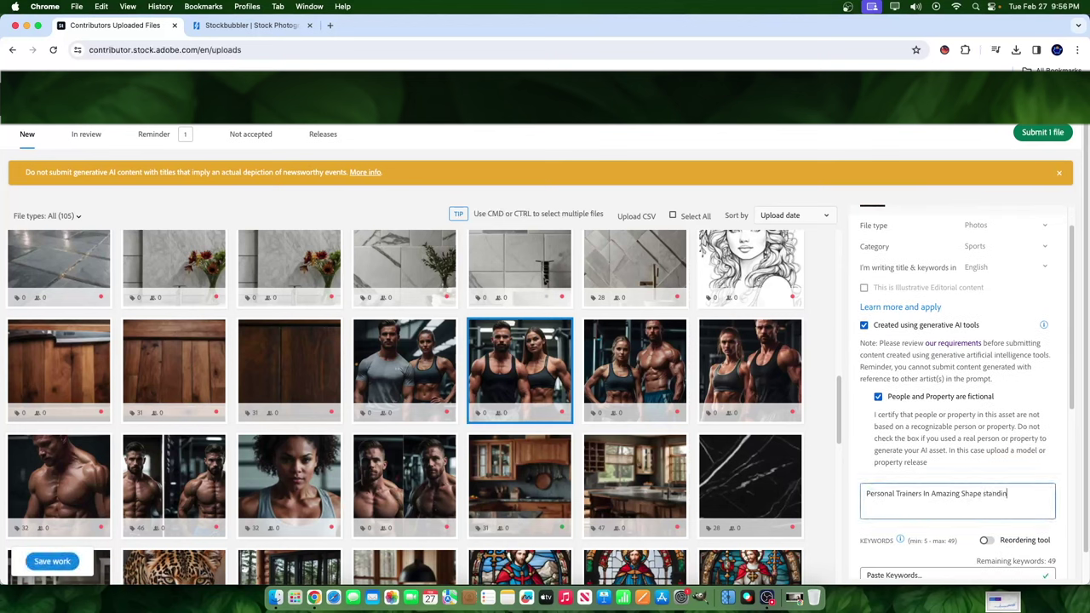
{"action": "type", "text": "g in a gym"}
Step: Examine the image's remaining keyword allowance and Adobe's keyword suggestions
{"action": "scroll", "coordinate": [953, 489], "scroll_direction": "down", "scroll_amount": 3}
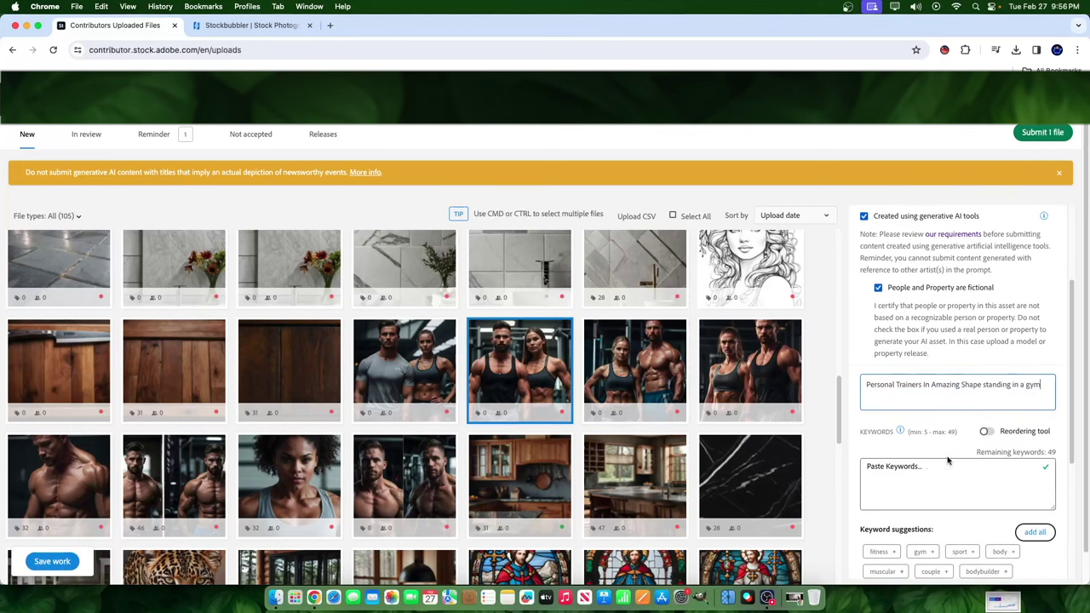
{"action": "left_click_drag", "start_coordinate": [978, 453], "coordinate": [1041, 454]}
{"action": "left_click", "coordinate": [1007, 473]}
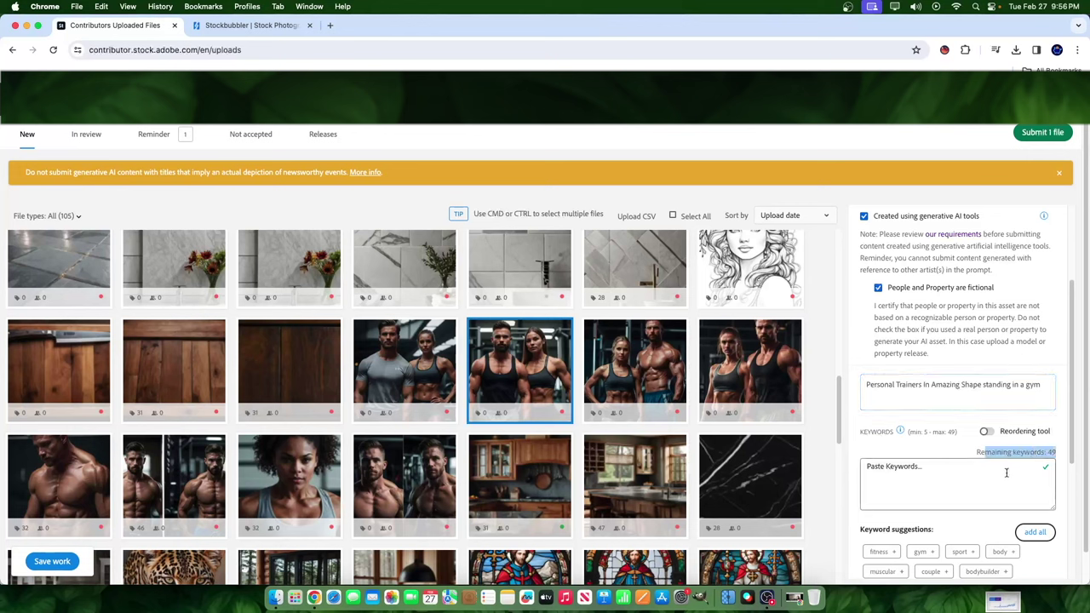
{"action": "scroll", "coordinate": [924, 464], "scroll_direction": "down", "scroll_amount": 5}
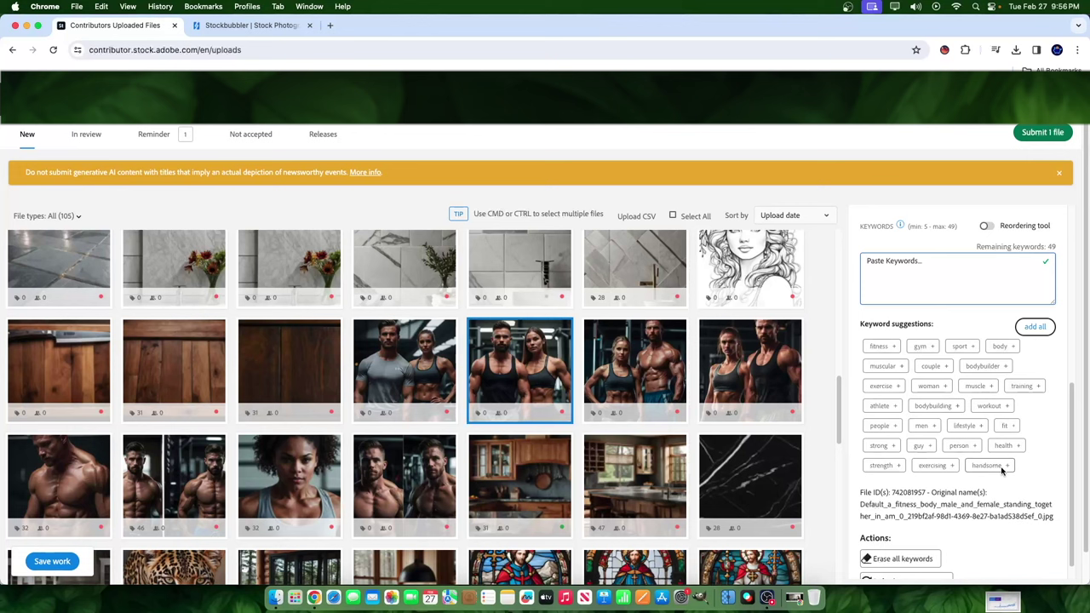
{"action": "mouse_move", "coordinate": [506, 349]}
{"action": "left_click_drag", "start_coordinate": [867, 324], "coordinate": [980, 322]}
{"action": "left_click", "coordinate": [981, 321]}
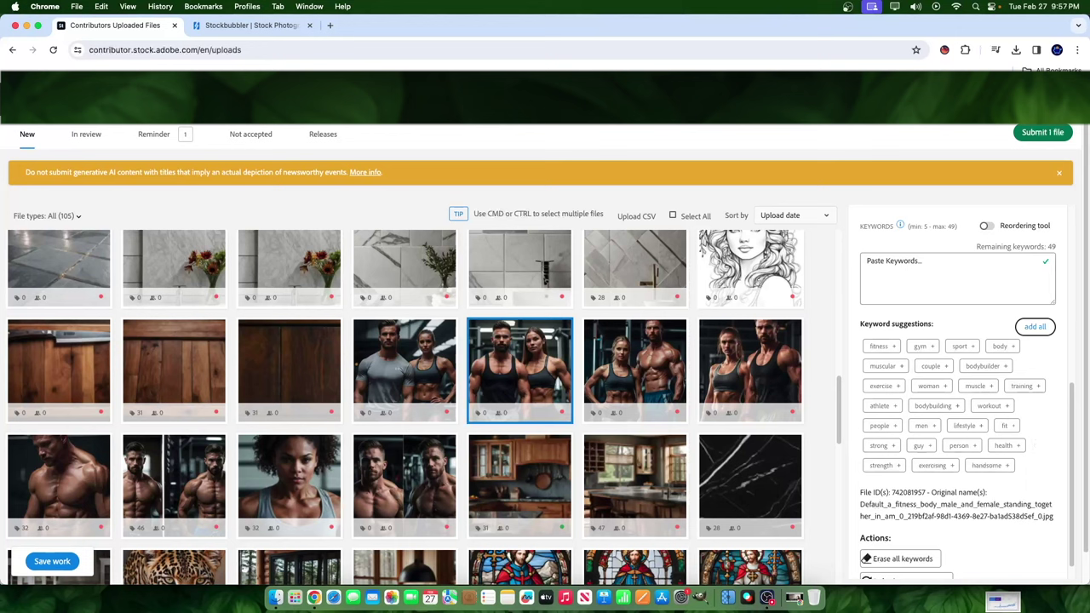
Step: Copy the "personal trainer" tags from the Stockbubbler extension and paste them into the selected image's keywords
{"action": "left_click", "coordinate": [944, 50]}
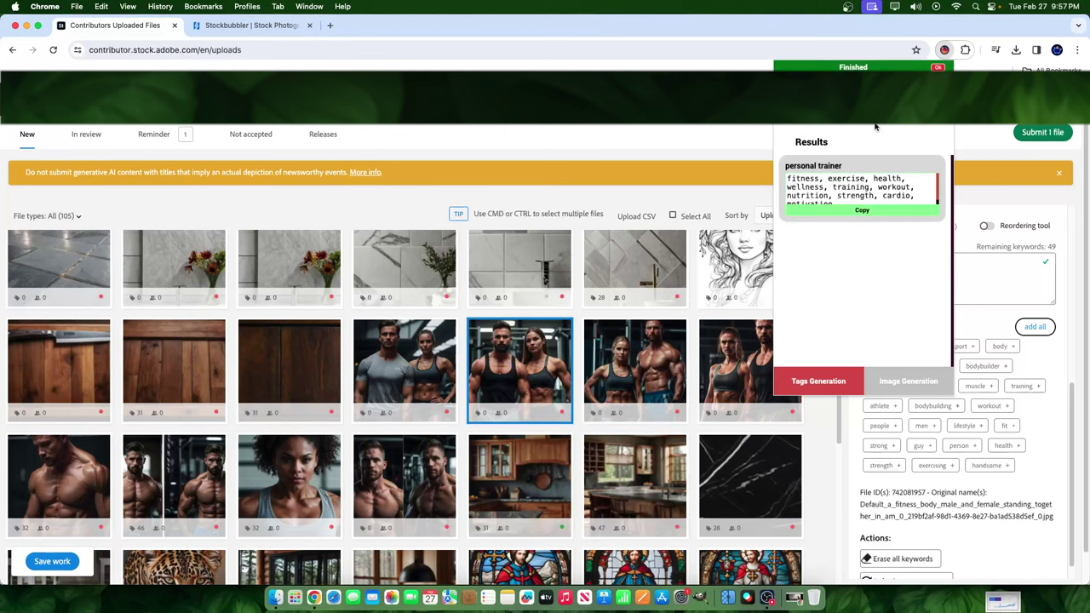
{"action": "scroll", "coordinate": [827, 182], "scroll_direction": "down", "scroll_amount": 1}
{"action": "scroll", "coordinate": [798, 182], "scroll_direction": "up", "scroll_amount": 1}
{"action": "scroll", "coordinate": [851, 191], "scroll_direction": "down", "scroll_amount": 1}
{"action": "left_click", "coordinate": [862, 211]}
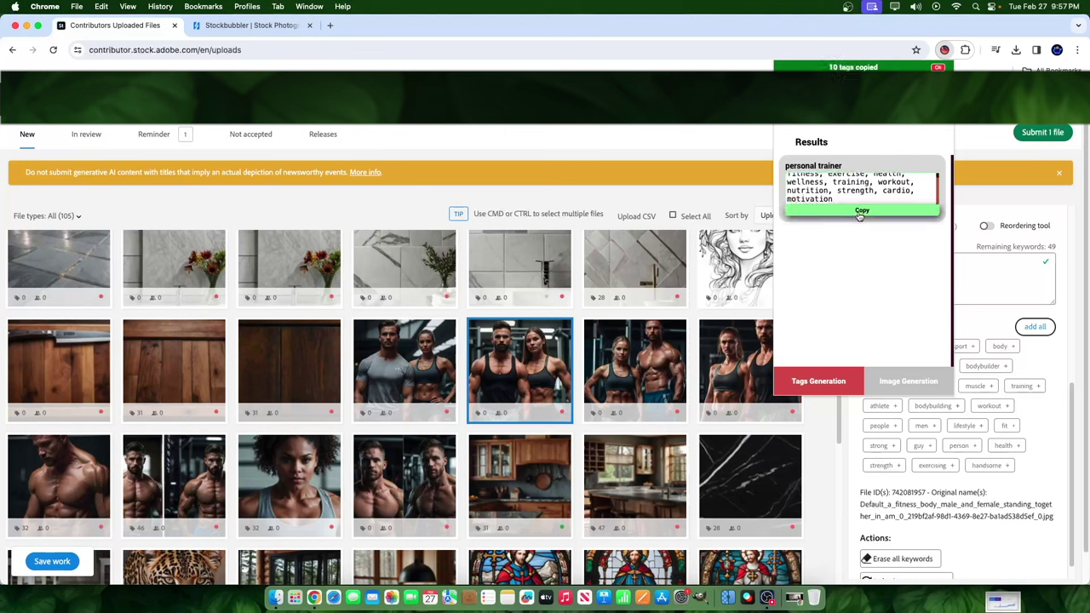
{"action": "left_click", "coordinate": [909, 278]}
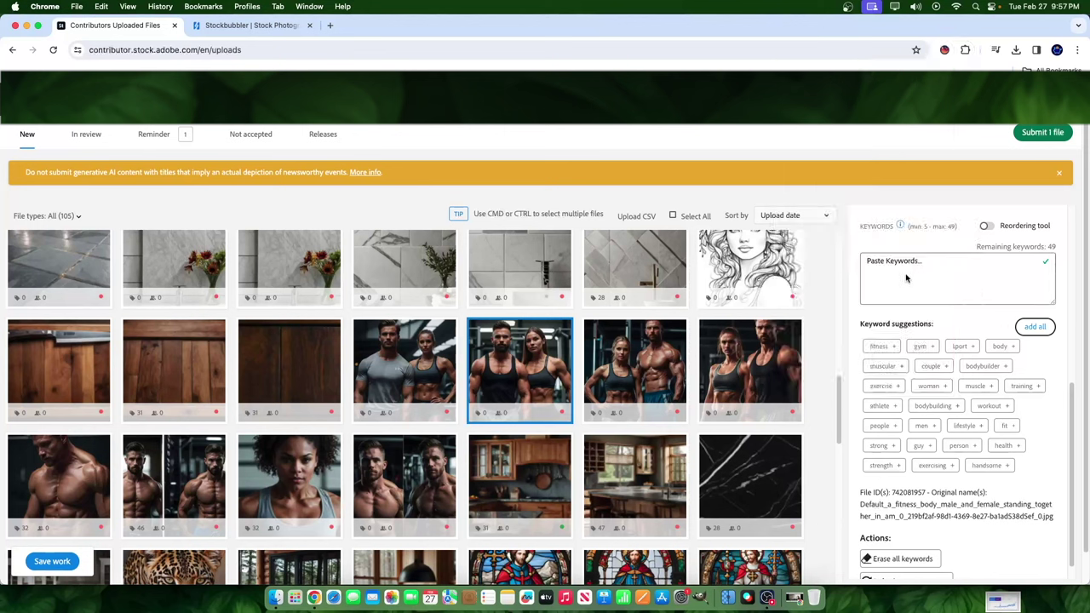
{"action": "key", "text": "super+v"}
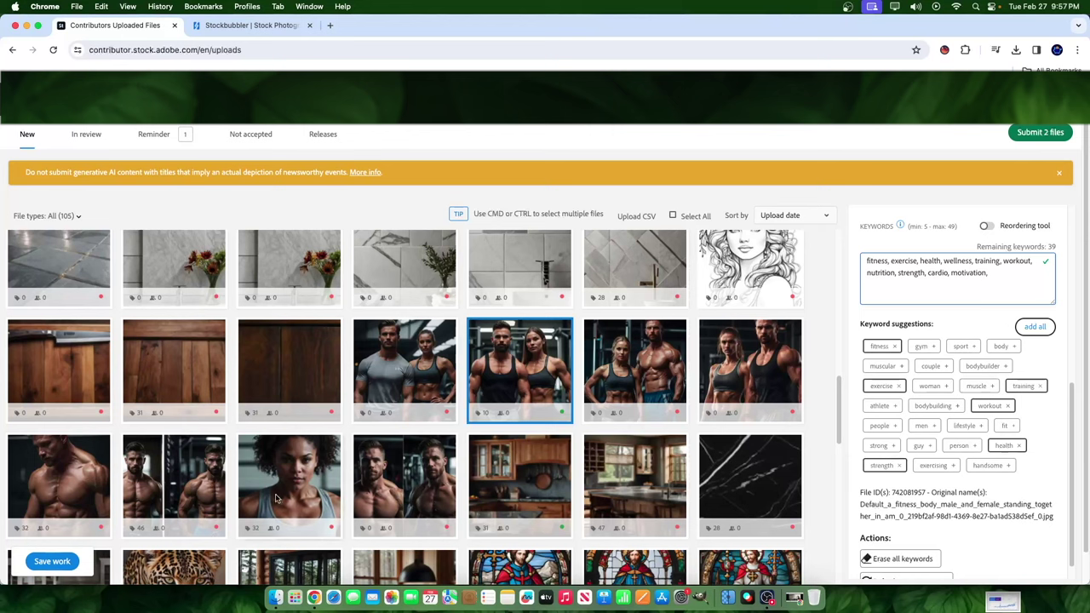
Step: Select the three adjacent gym couple images together, from the man in the grey T-shirt to the shirtless man in blue shorts
{"action": "left_click", "coordinate": [394, 366]}
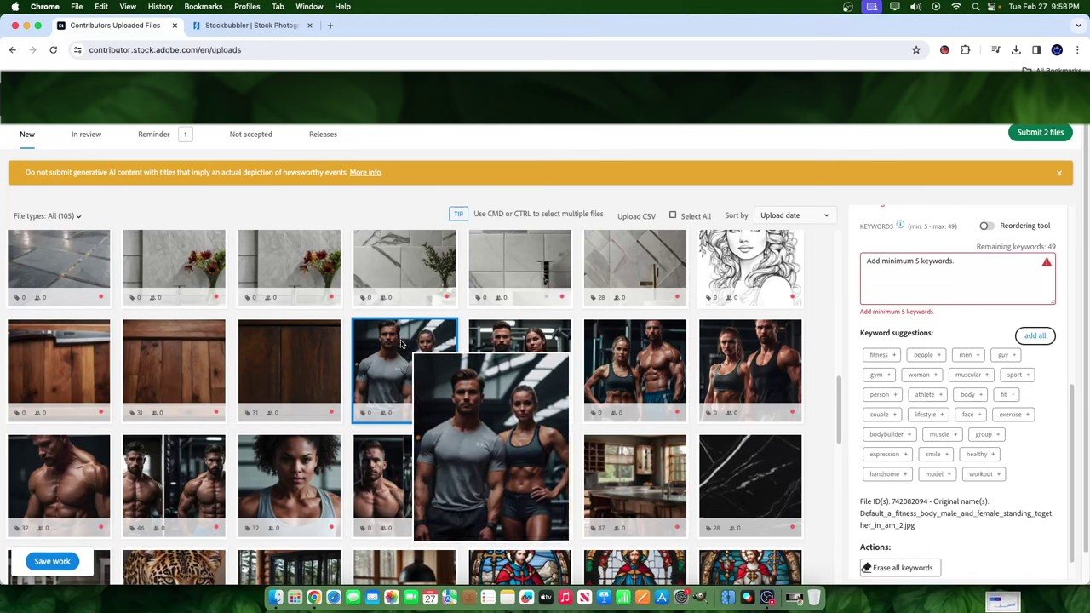
{"action": "left_click", "coordinate": [501, 345]}
{"action": "left_click", "coordinate": [646, 374]}
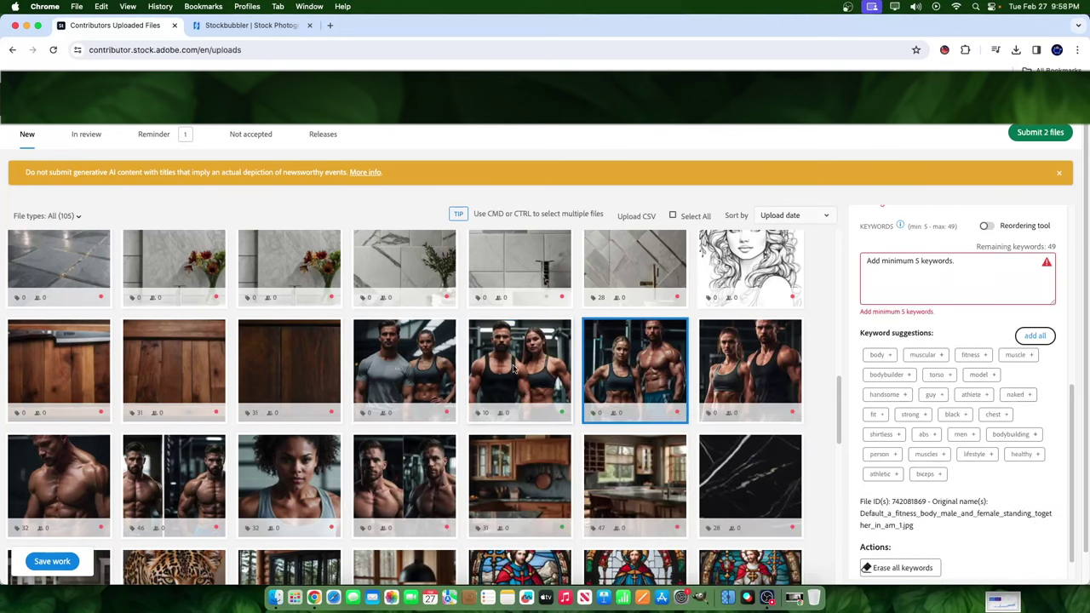
{"action": "left_click", "coordinate": [397, 337]}
{"action": "left_click", "coordinate": [625, 388], "text": "shift"}
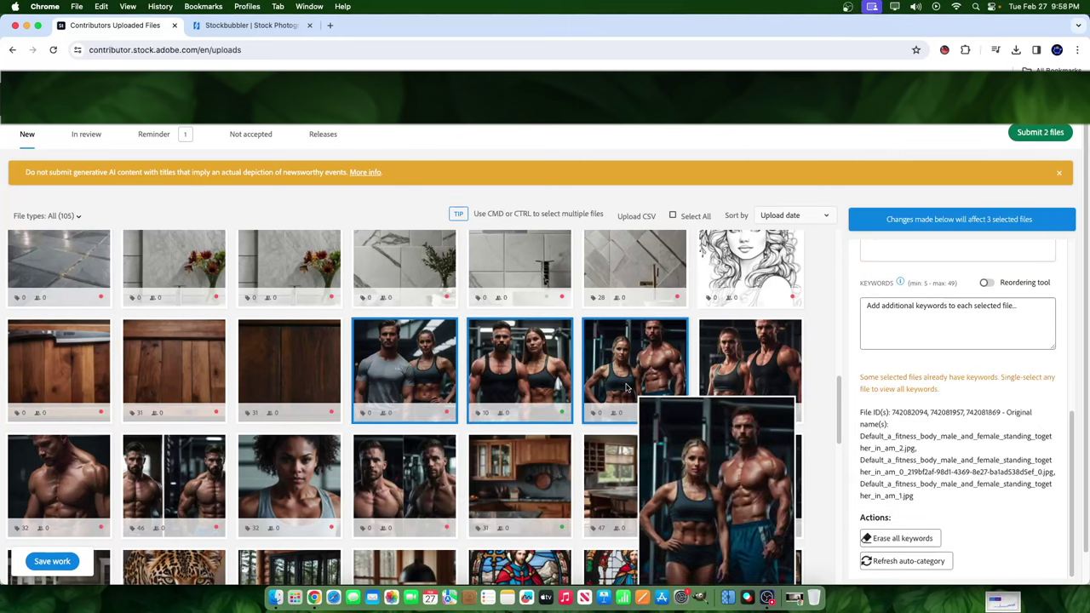
{"action": "mouse_move", "coordinate": [739, 373]}
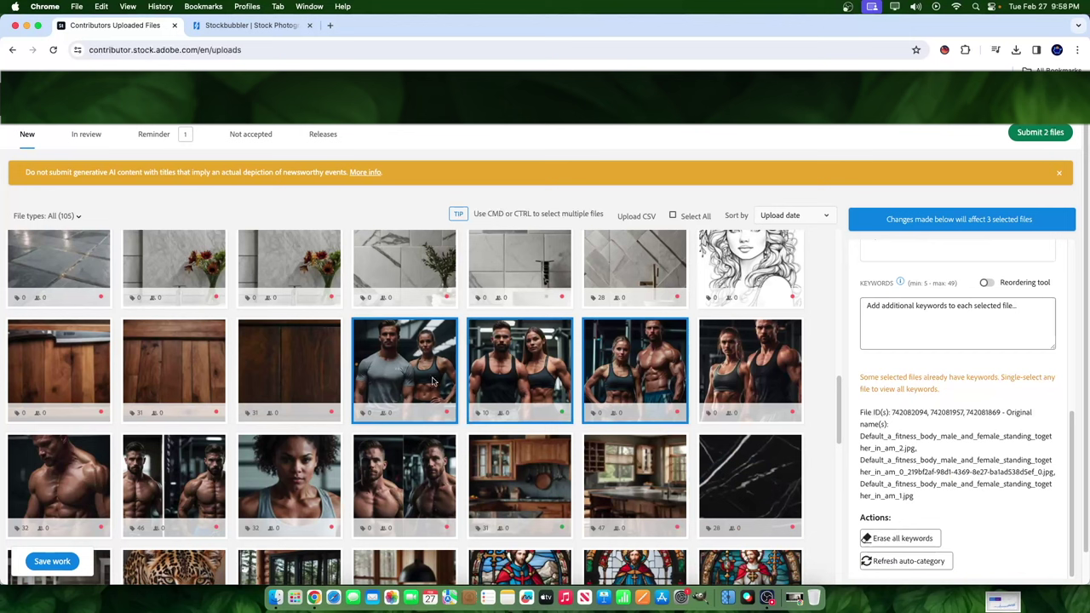
Step: Paste the copied "personal trainer" tags as additional keywords for all three selected images and save the work
{"action": "left_click", "coordinate": [940, 312]}
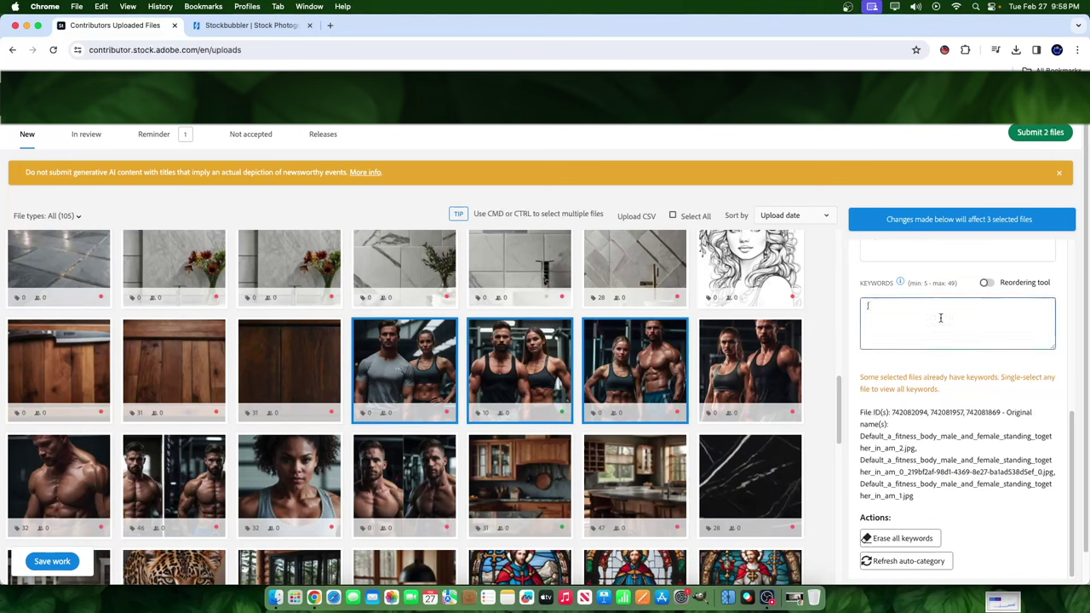
{"action": "key", "text": "super+v"}
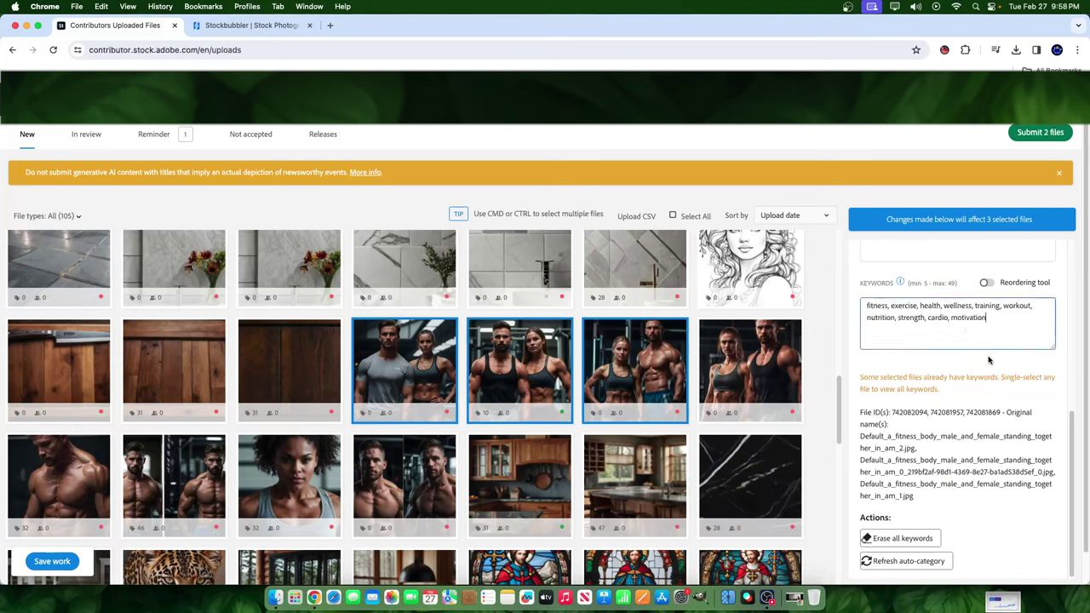
{"action": "mouse_move", "coordinate": [750, 331]}
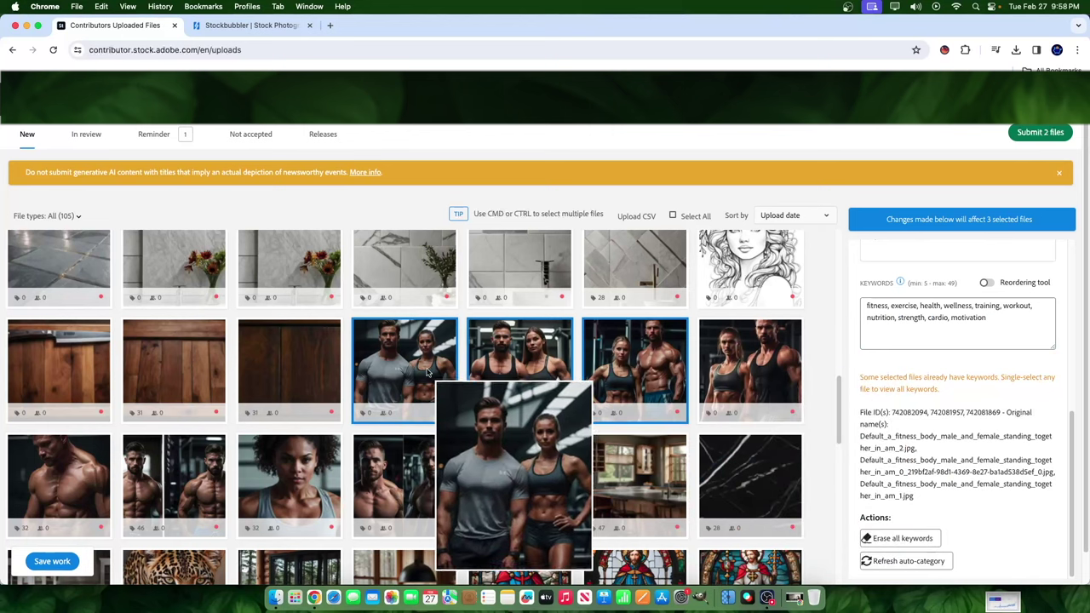
{"action": "left_click", "coordinate": [65, 564]}
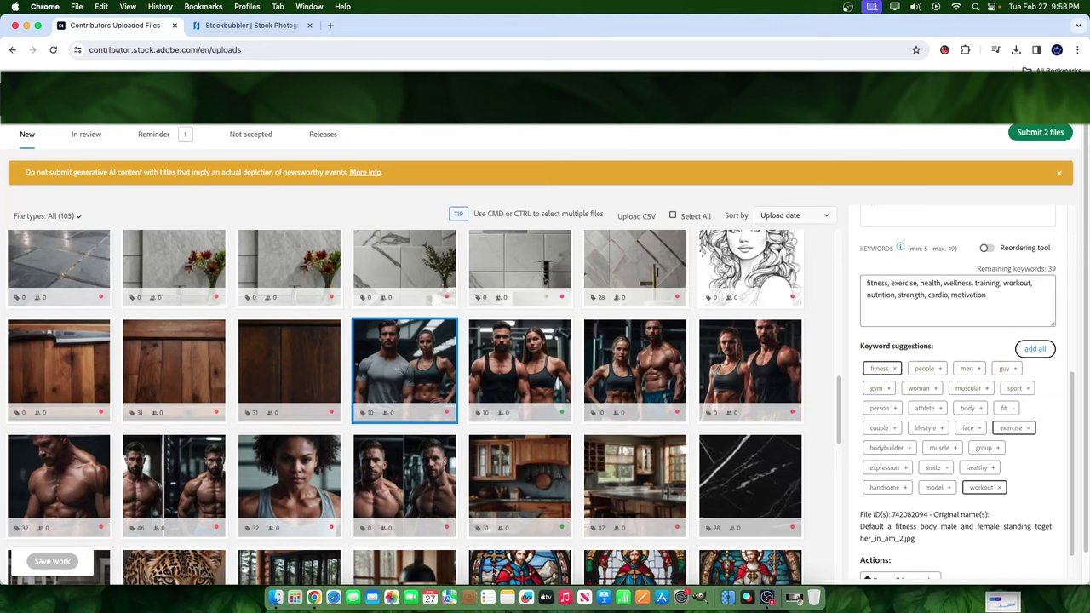
Step: Look through the Stockbubbler product page, including its list of supported stock photo sites
{"action": "left_click", "coordinate": [937, 304]}
{"action": "left_click", "coordinate": [944, 50]}
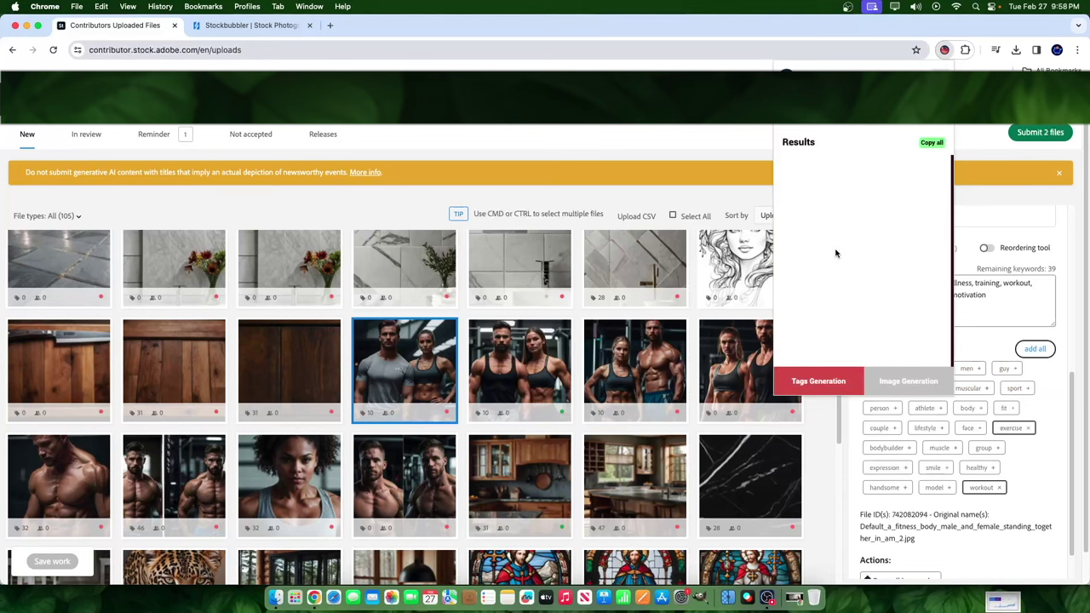
{"action": "left_click", "coordinate": [243, 25]}
{"action": "scroll", "coordinate": [891, 464], "scroll_direction": "down", "scroll_amount": 5}
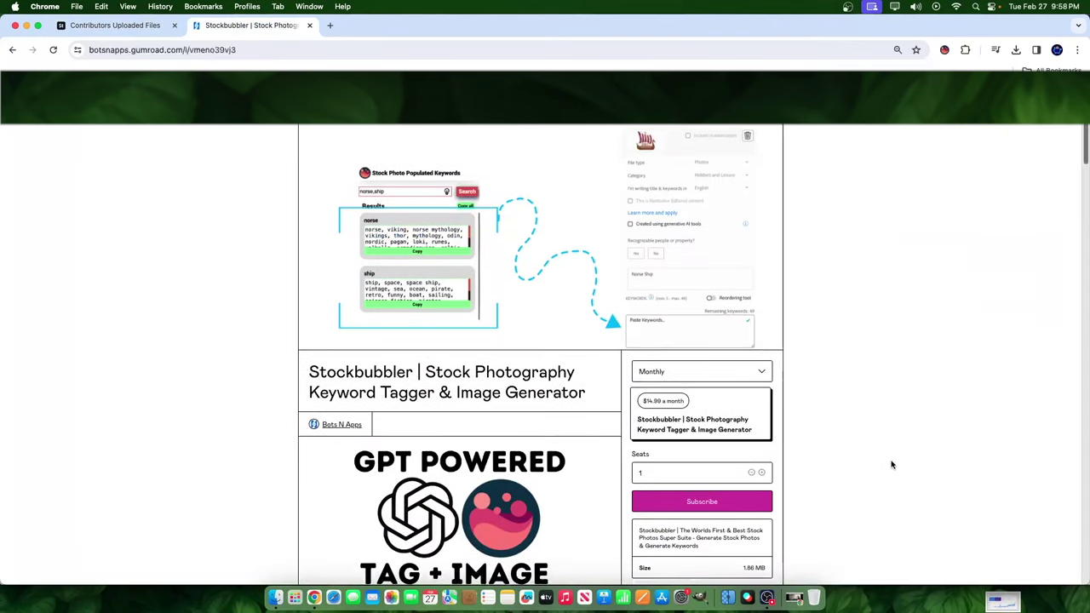
{"action": "scroll", "coordinate": [891, 464], "scroll_direction": "down", "scroll_amount": 1}
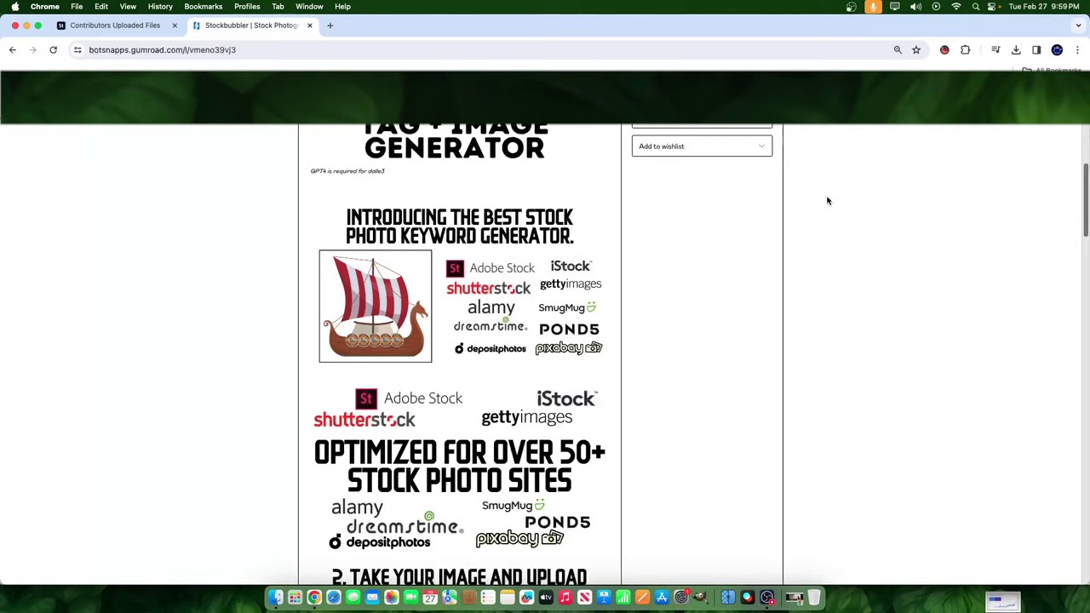
{"action": "left_click", "coordinate": [916, 6]}
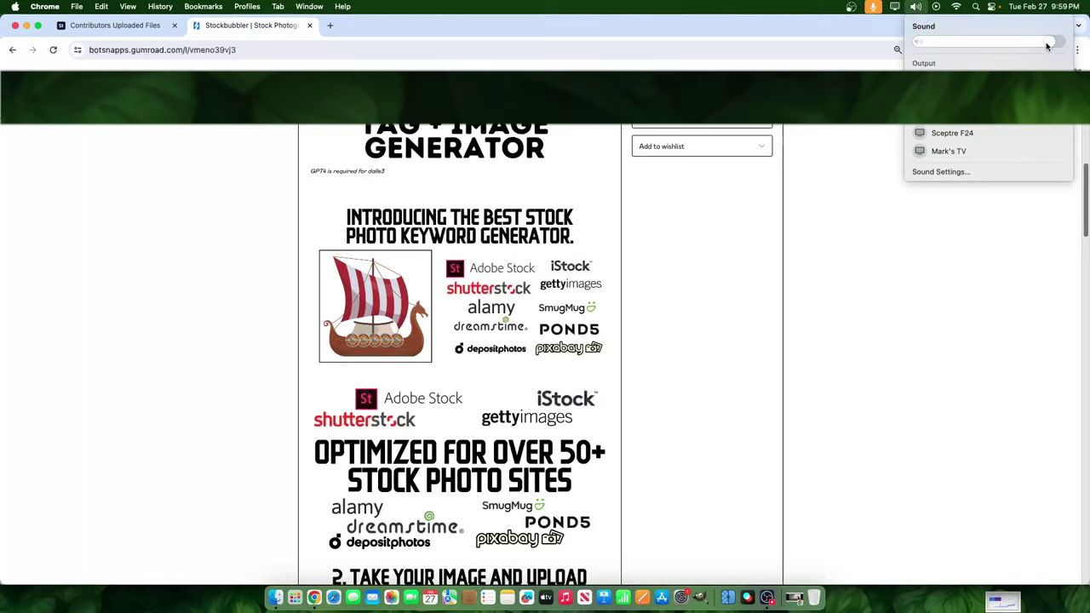
{"action": "left_click", "coordinate": [872, 241]}
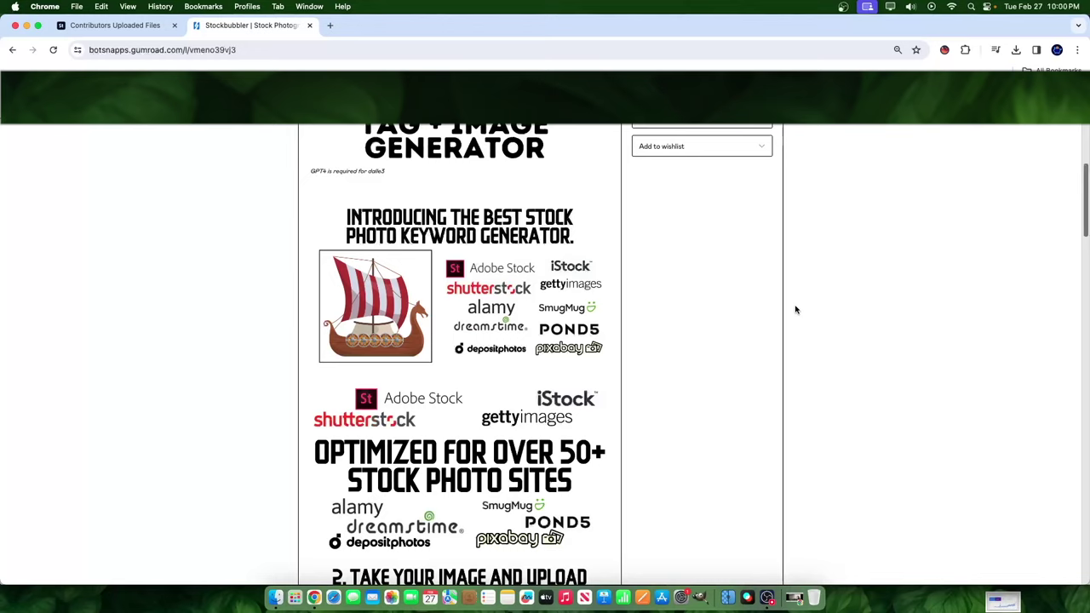
Step: Return to the uploaded files, generate "six pack" tags in the Stockbubbler extension and copy them
{"action": "left_click", "coordinate": [99, 32]}
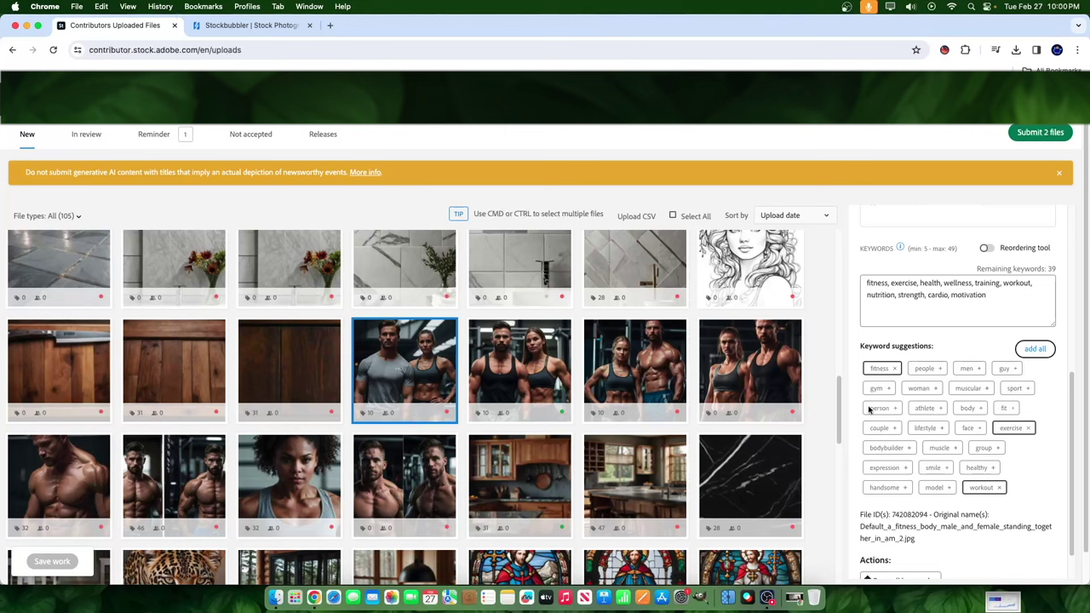
{"action": "left_click", "coordinate": [988, 319]}
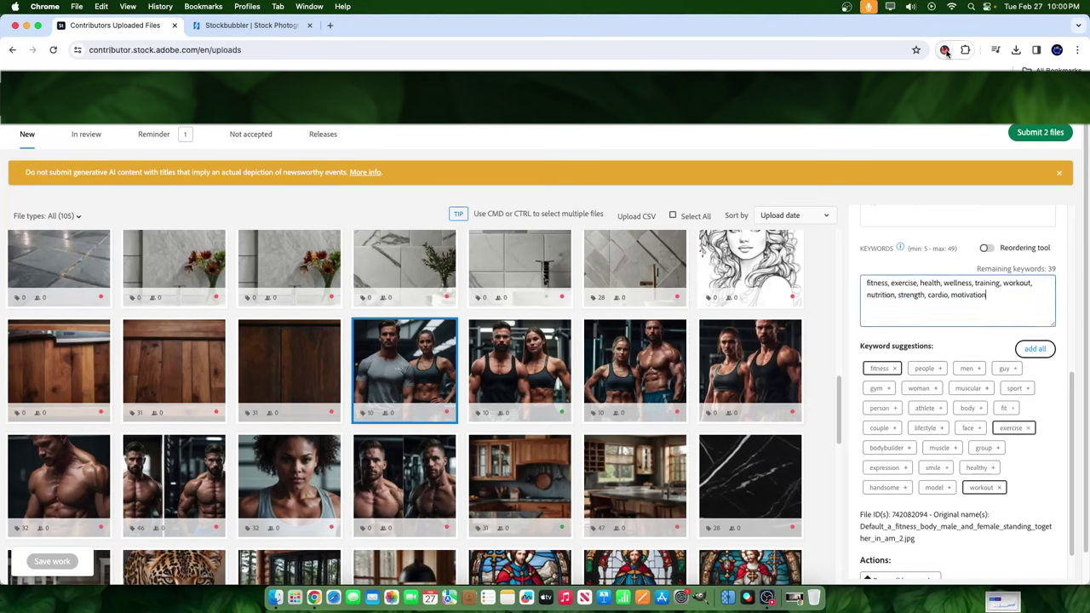
{"action": "mouse_move", "coordinate": [663, 394]}
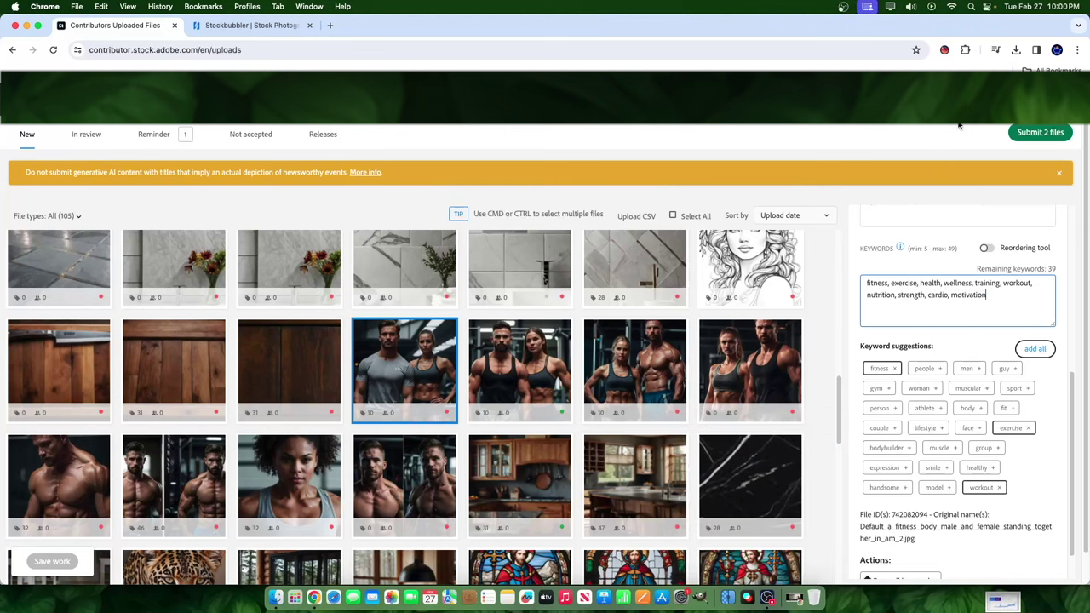
{"action": "left_click", "coordinate": [945, 49]}
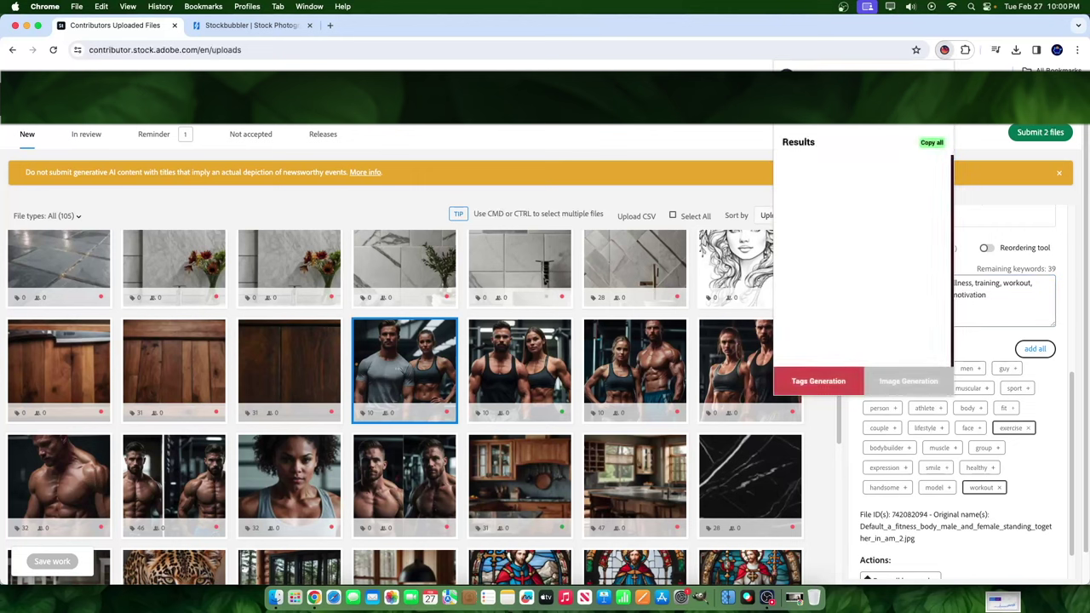
{"action": "left_click", "coordinate": [931, 141]}
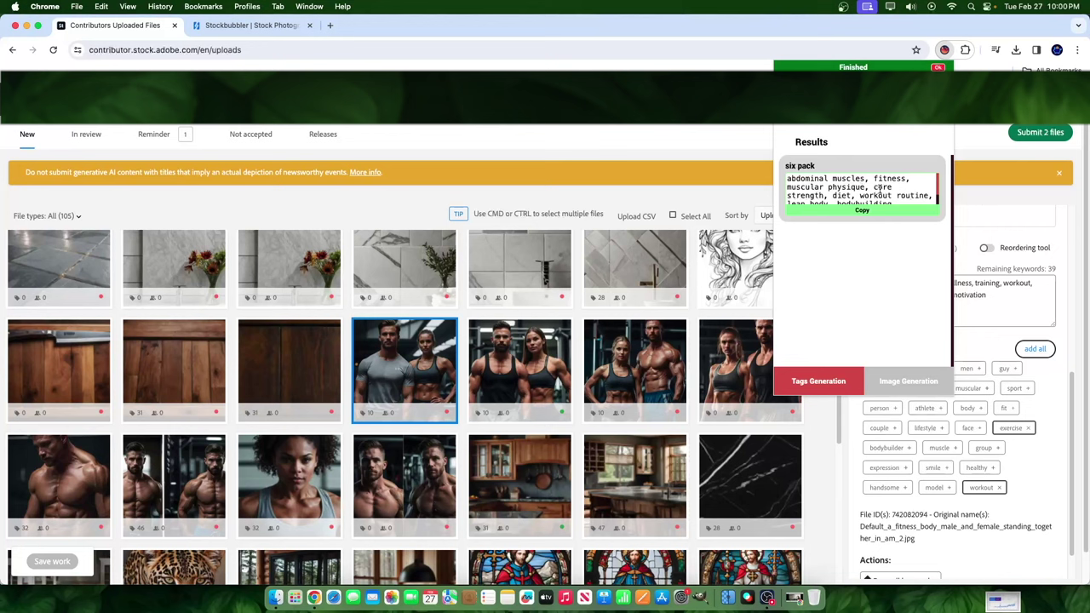
{"action": "scroll", "coordinate": [835, 196], "scroll_direction": "down", "scroll_amount": 2}
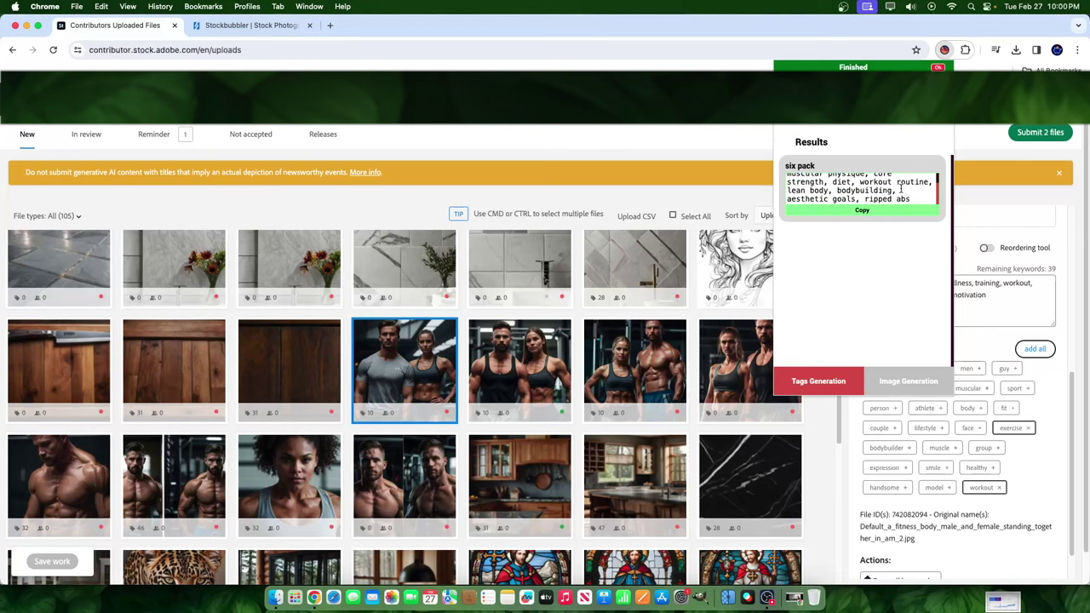
{"action": "left_click", "coordinate": [834, 211]}
Step: Append the copied "six pack" tags to the keywords of the grey T-shirt couple image and end the list with a comma
{"action": "left_click", "coordinate": [1016, 283]}
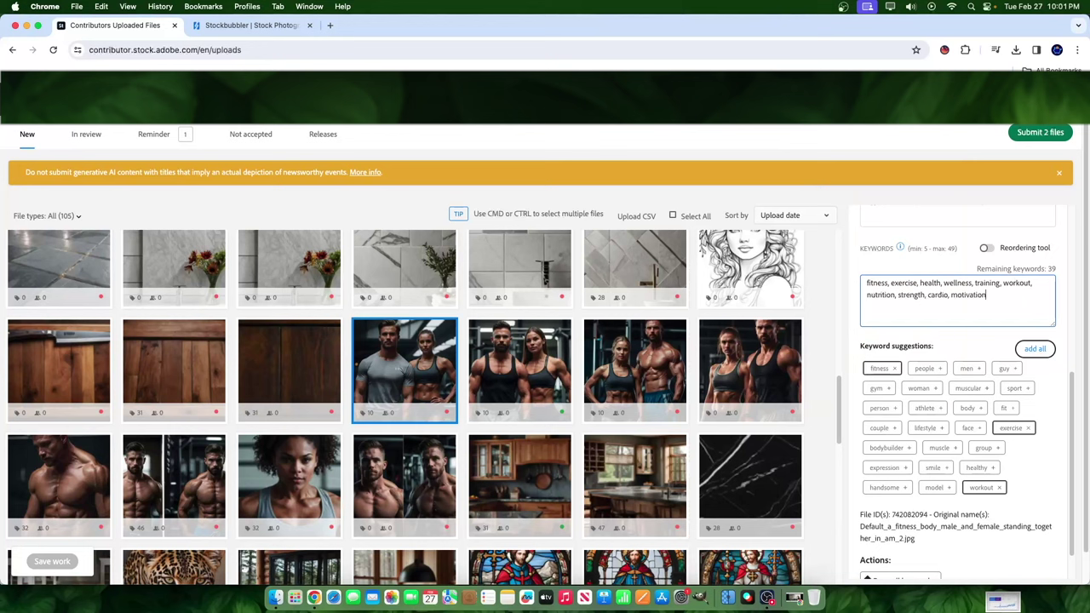
{"action": "key", "text": "super+v"}
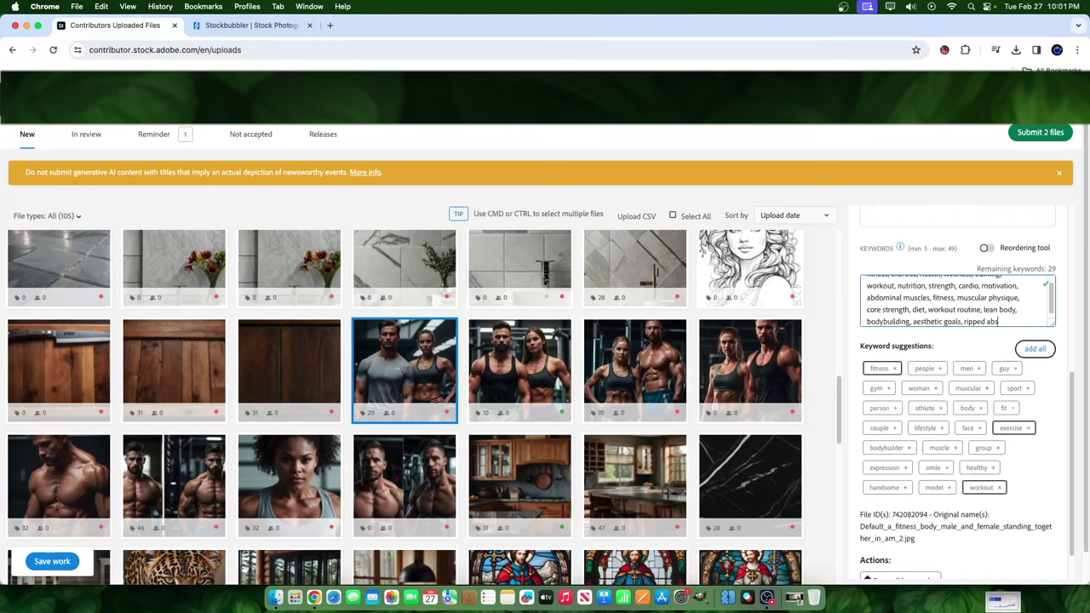
{"action": "scroll", "coordinate": [966, 290], "scroll_direction": "up", "scroll_amount": 3}
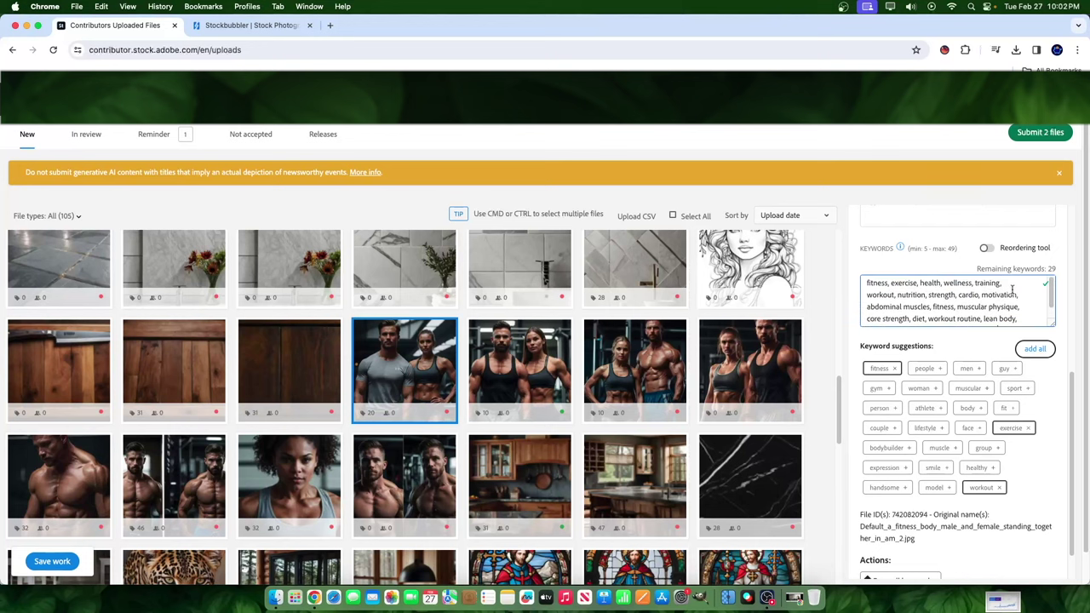
{"action": "scroll", "coordinate": [963, 320], "scroll_direction": "down", "scroll_amount": 3}
{"action": "left_click", "coordinate": [1009, 313]}
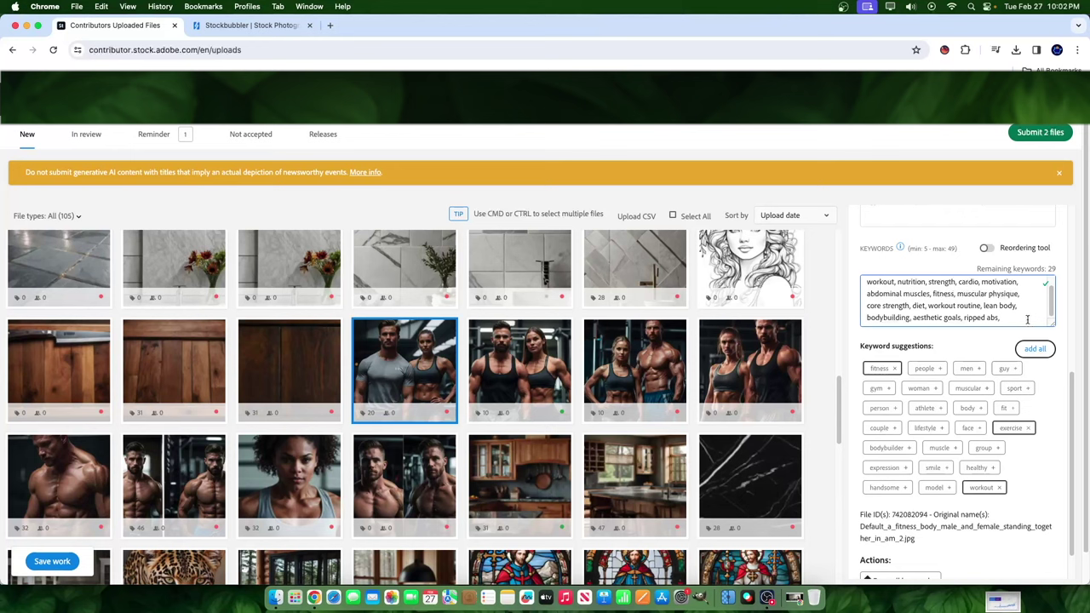
Step: Copy the image's full keyword list, apply it to the three adjacent gym couple images together and save the work
{"action": "key", "text": "super+a"}
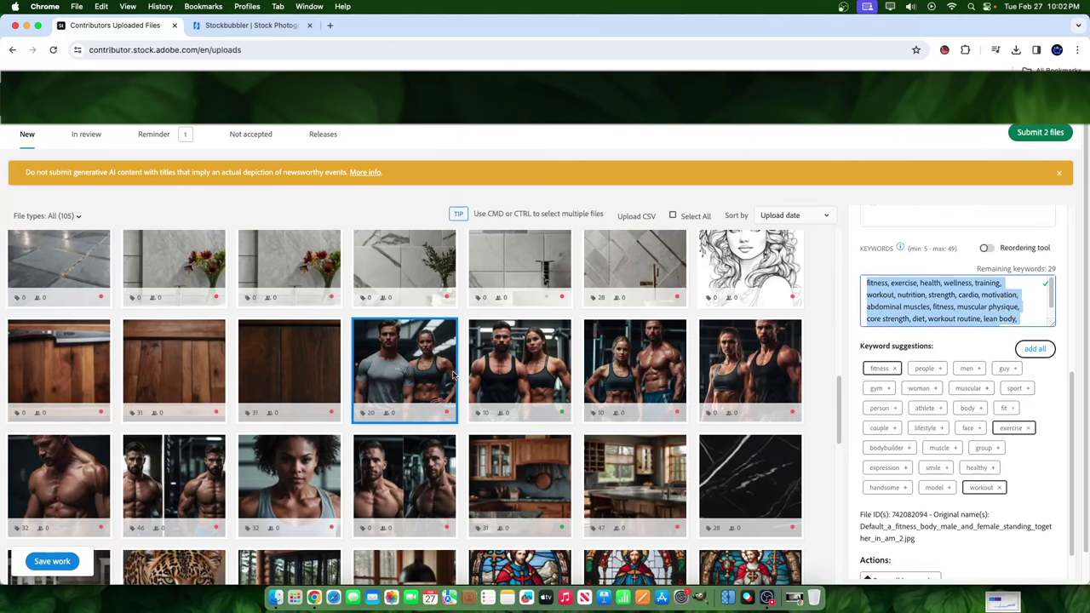
{"action": "left_click", "coordinate": [528, 380], "text": "shift"}
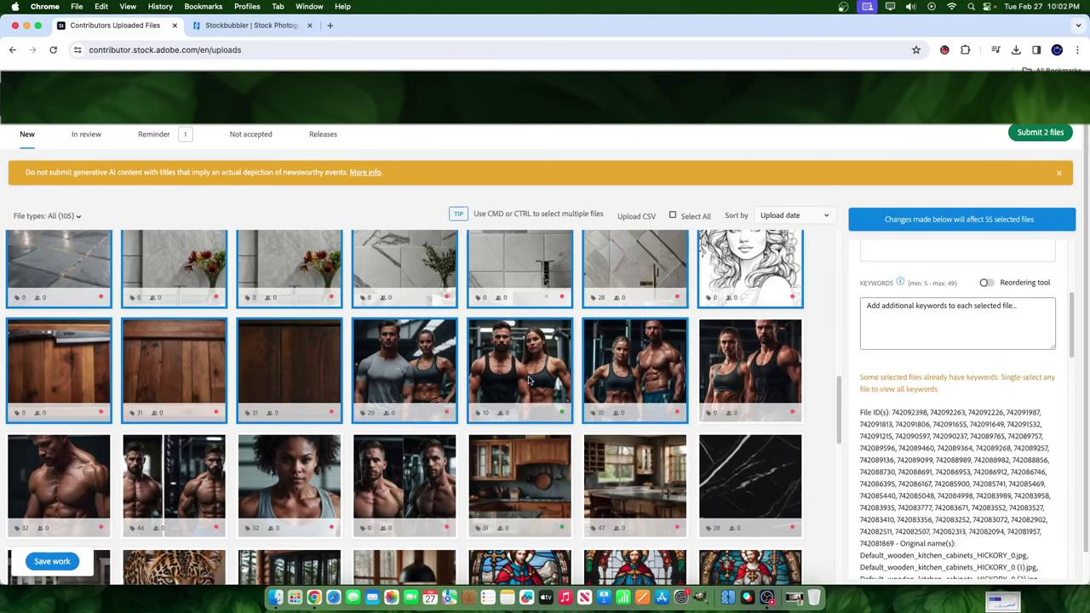
{"action": "left_click", "coordinate": [425, 379]}
{"action": "left_click", "coordinate": [634, 370], "text": "shift"}
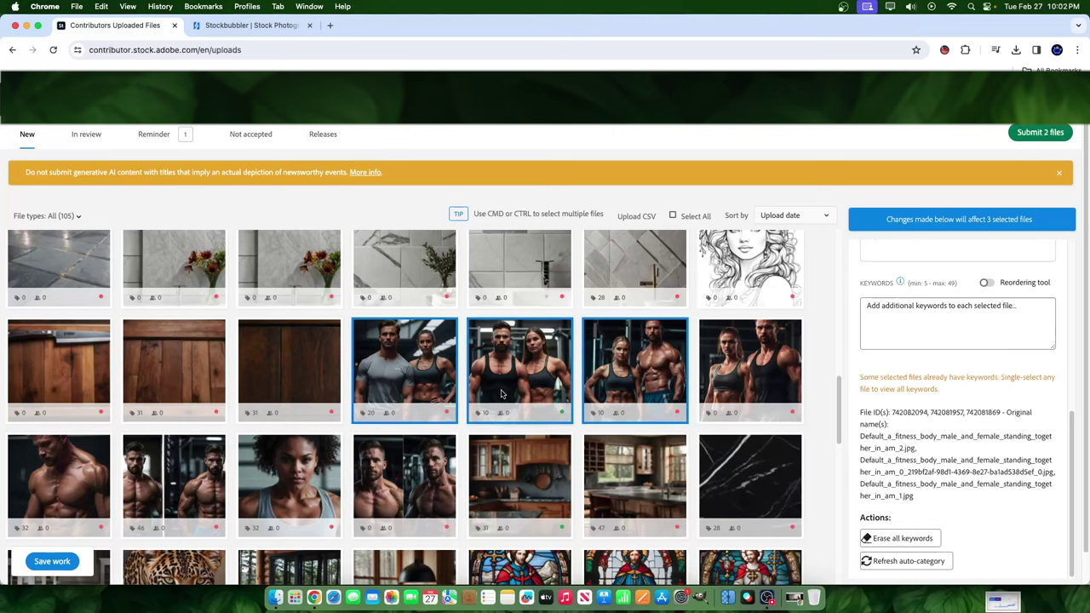
{"action": "left_click", "coordinate": [924, 348]}
{"action": "key", "text": "super+v"}
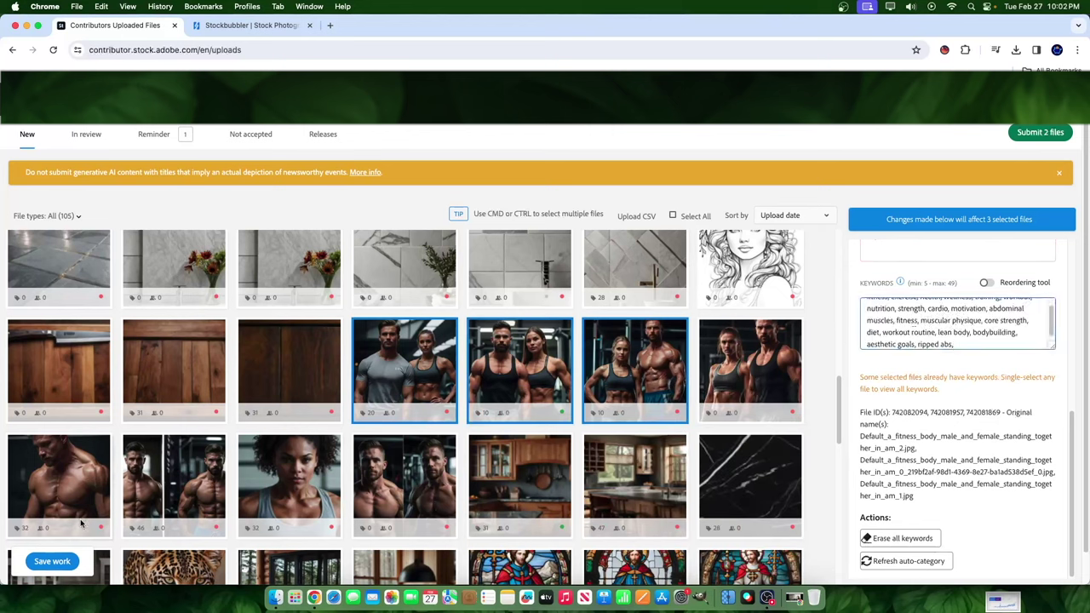
{"action": "left_click", "coordinate": [52, 561]}
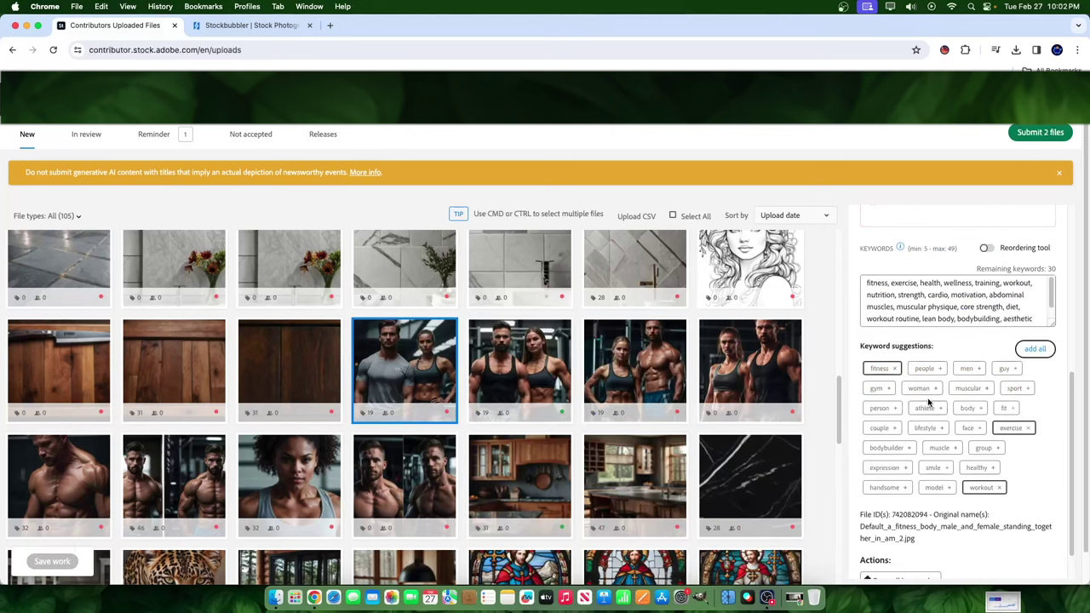
Step: Examine the saved keyword list and remaining keyword allowance of the grey T-shirt couple image
{"action": "scroll", "coordinate": [939, 307], "scroll_direction": "down", "scroll_amount": 1}
{"action": "scroll", "coordinate": [940, 317], "scroll_direction": "up", "scroll_amount": 1}
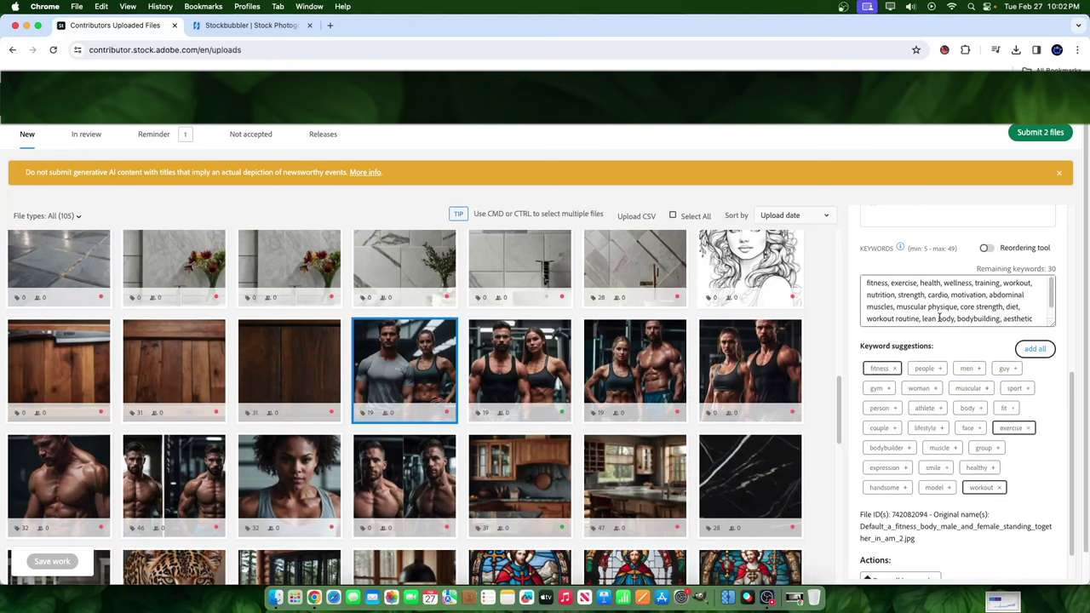
{"action": "scroll", "coordinate": [939, 317], "scroll_direction": "down", "scroll_amount": 1}
{"action": "key", "text": "super+a"}
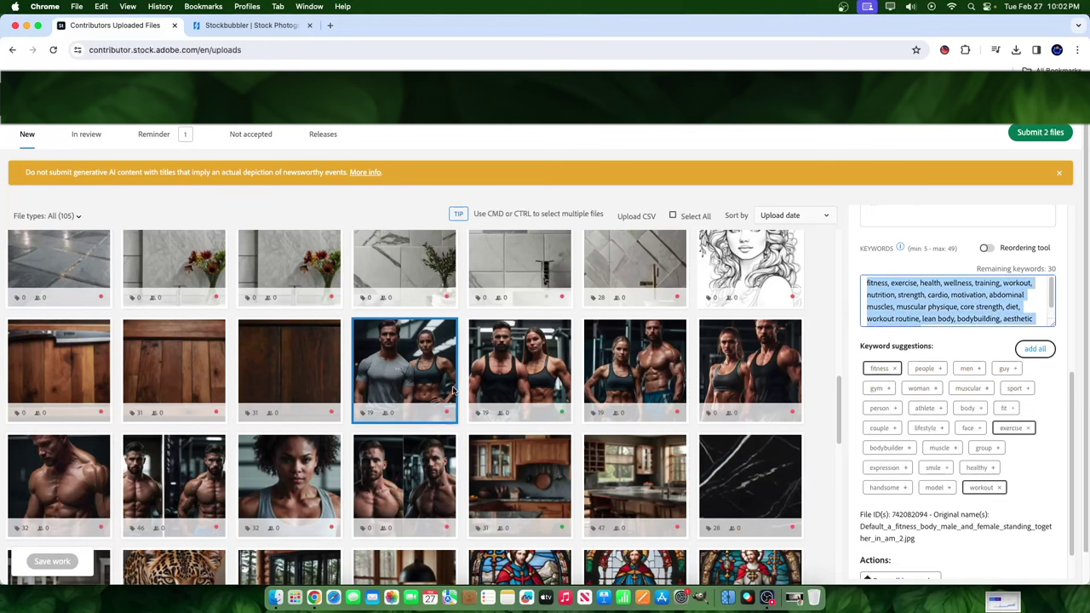
{"action": "left_click", "coordinate": [453, 392]}
{"action": "scroll", "coordinate": [944, 340], "scroll_direction": "down", "scroll_amount": 1}
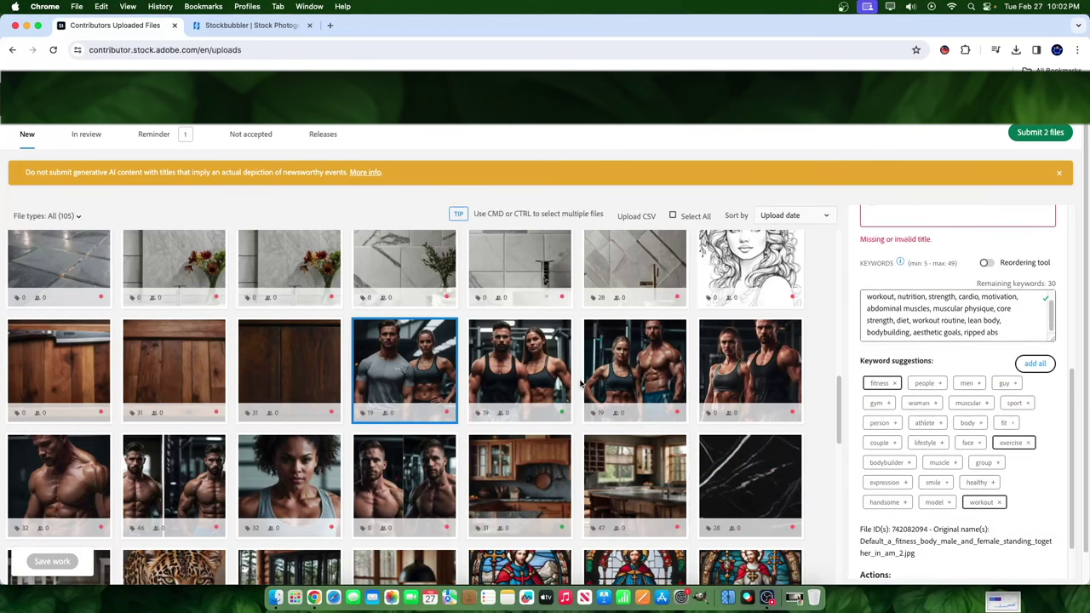
{"action": "scroll", "coordinate": [1011, 325], "scroll_direction": "down", "scroll_amount": 1}
{"action": "scroll", "coordinate": [1015, 315], "scroll_direction": "up", "scroll_amount": 3}
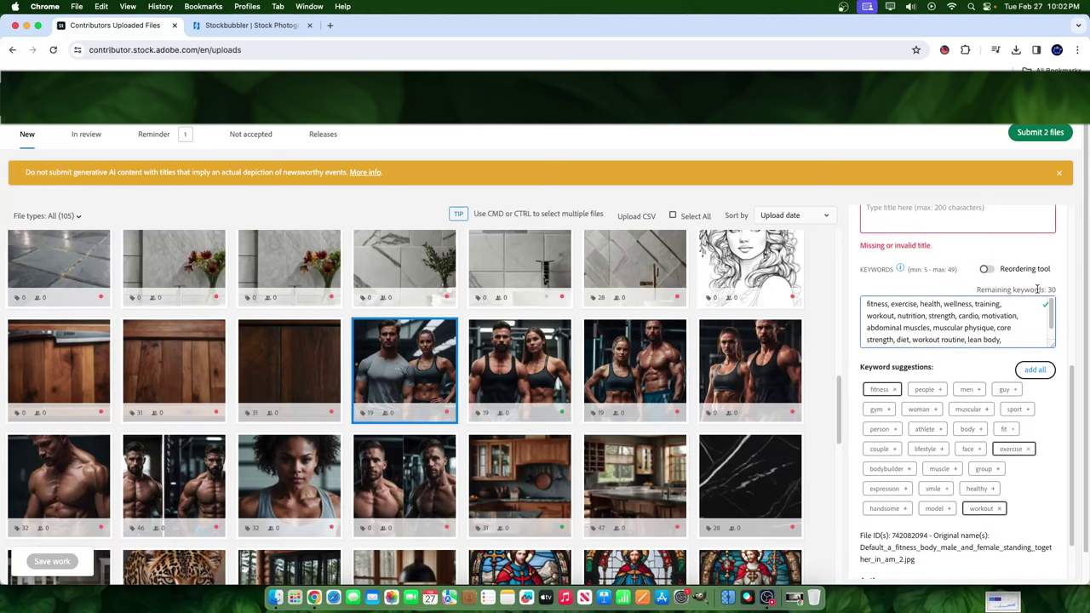
{"action": "scroll", "coordinate": [993, 331], "scroll_direction": "down", "scroll_amount": 1}
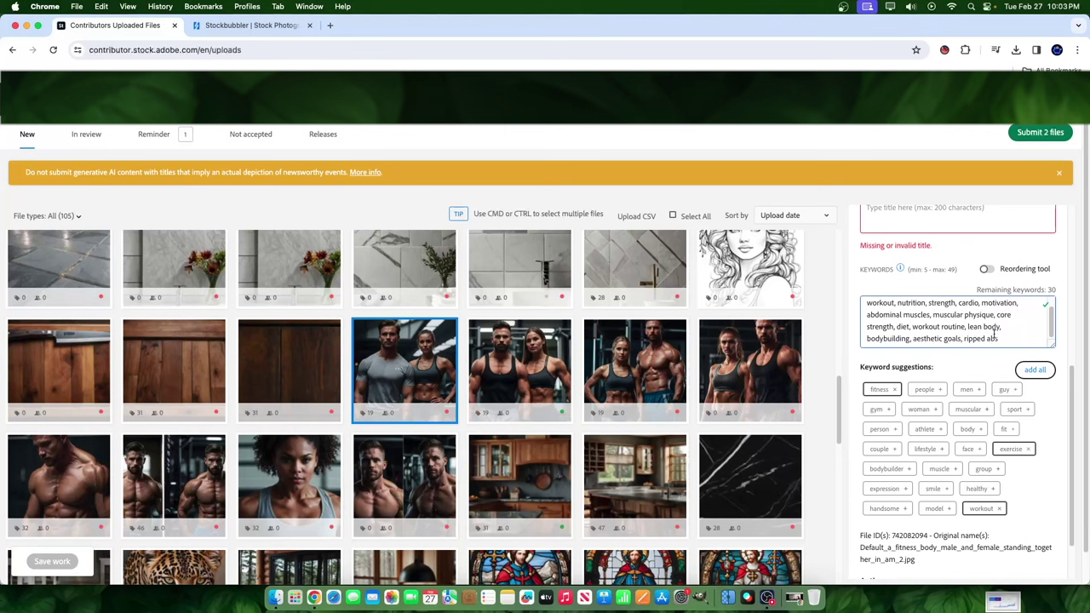
Step: Generate tags for "gym" and "healthy body" in the Stockbubbler extension, review both lists and copy the "healthy body" tags
{"action": "left_click", "coordinate": [944, 49]}
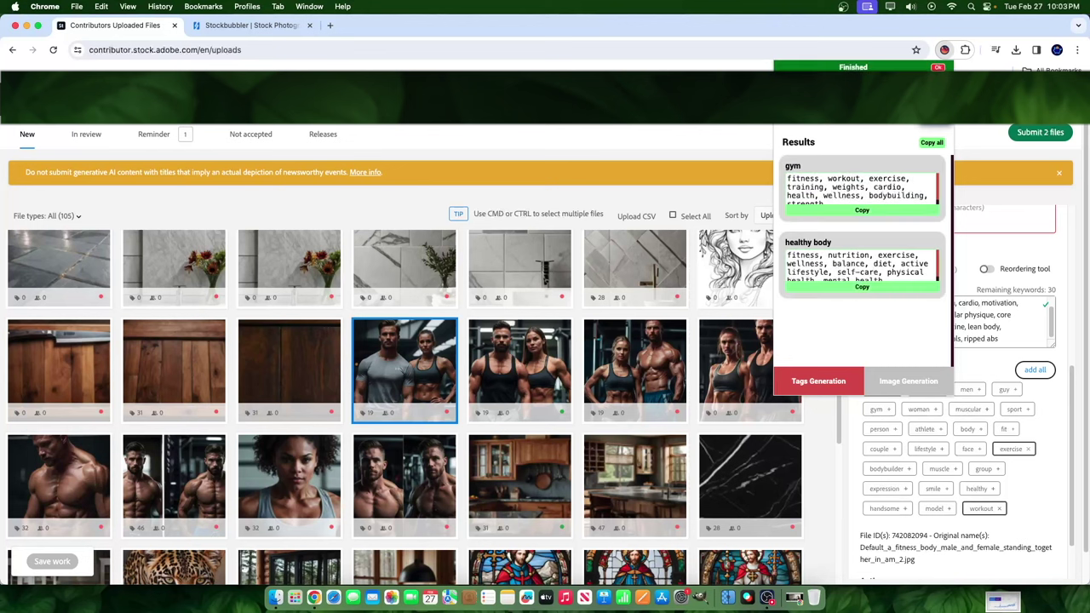
{"action": "scroll", "coordinate": [815, 179], "scroll_direction": "down", "scroll_amount": 1}
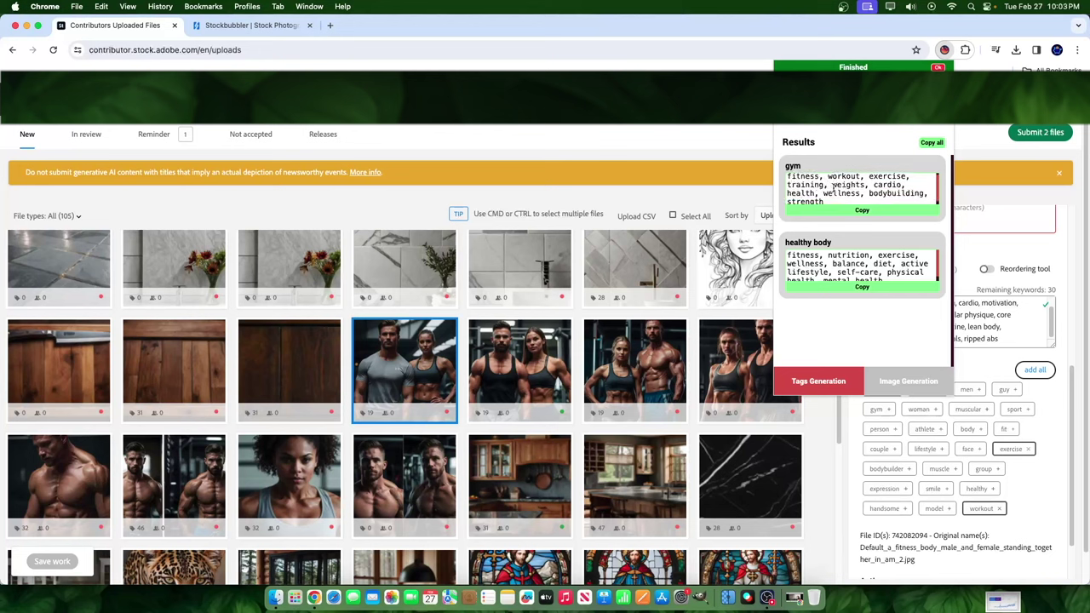
{"action": "scroll", "coordinate": [822, 200], "scroll_direction": "down", "scroll_amount": 1}
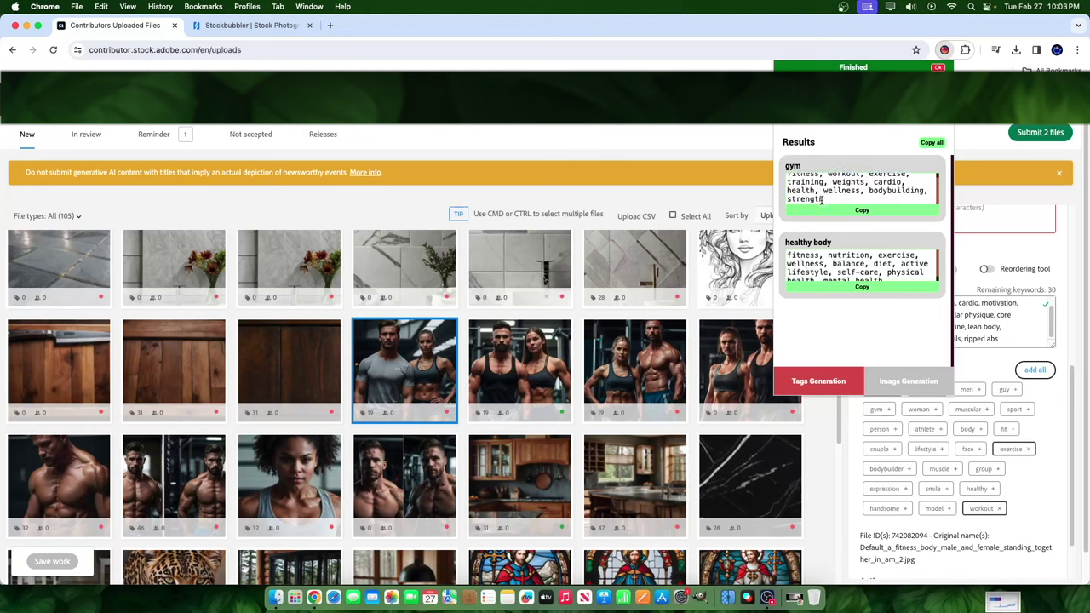
{"action": "scroll", "coordinate": [823, 259], "scroll_direction": "down", "scroll_amount": 1}
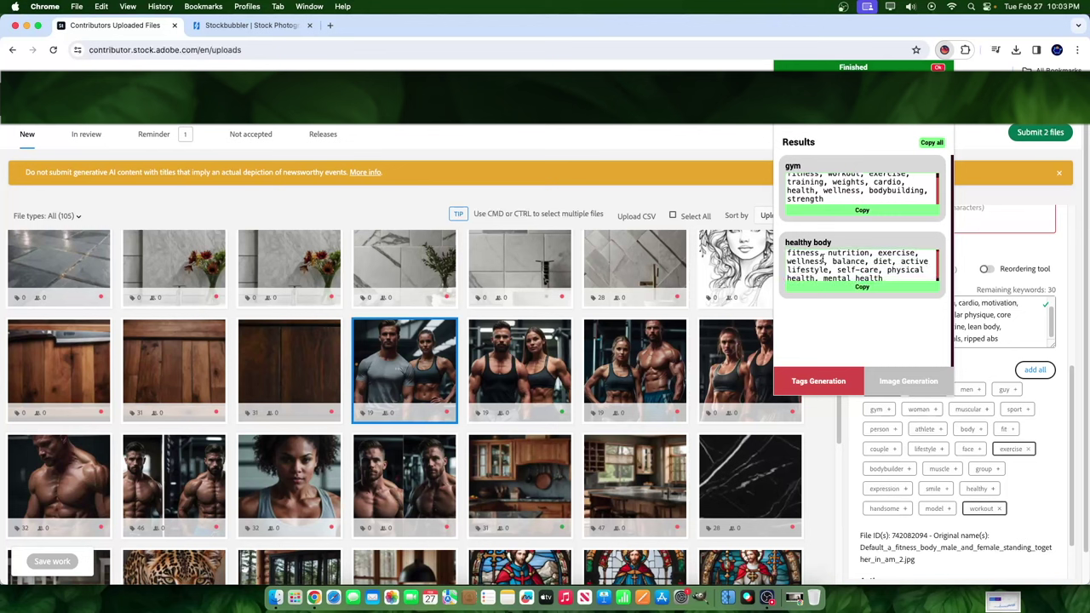
{"action": "scroll", "coordinate": [824, 258], "scroll_direction": "down", "scroll_amount": 1}
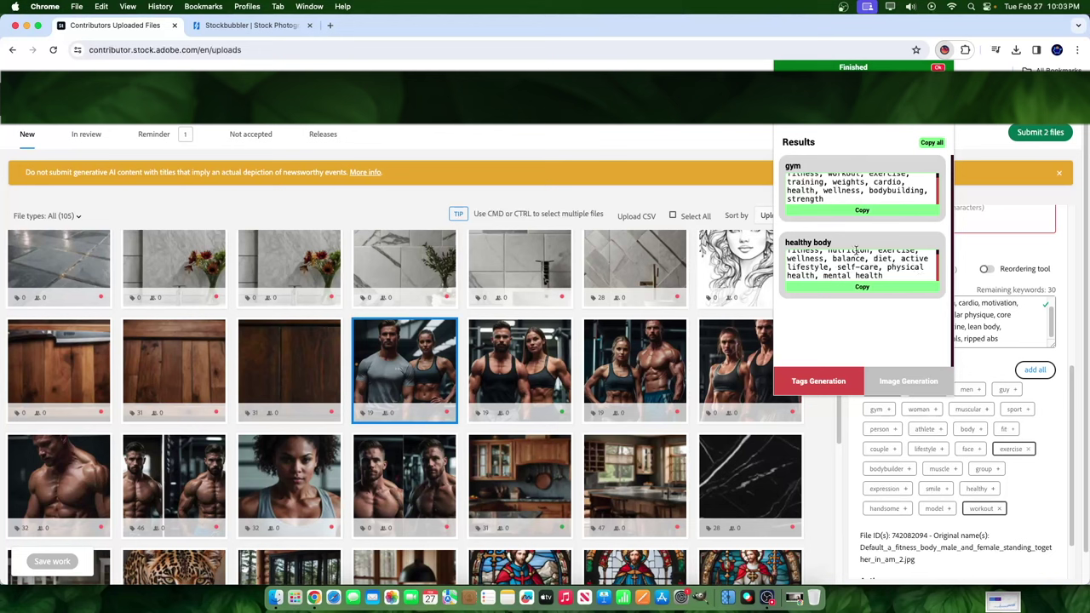
{"action": "scroll", "coordinate": [856, 252], "scroll_direction": "up", "scroll_amount": 2}
{"action": "left_click", "coordinate": [892, 287]}
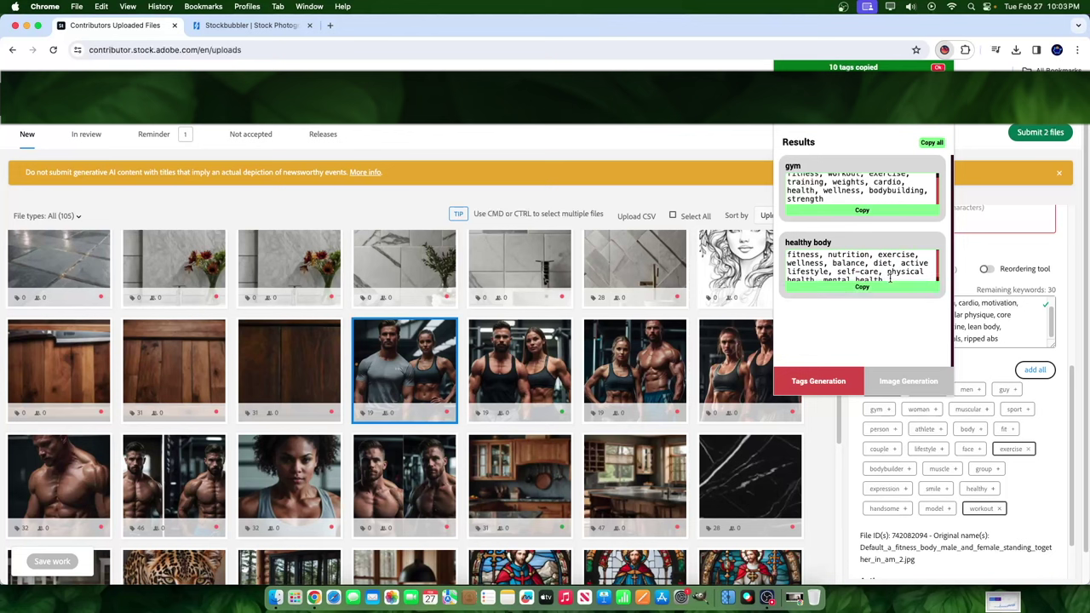
Step: Add a comma after "ripped abs" in the grey T-shirt couple image's keywords and append the copied "healthy body" tags
{"action": "left_click", "coordinate": [991, 317]}
{"action": "scroll", "coordinate": [1002, 315], "scroll_direction": "down", "scroll_amount": 2}
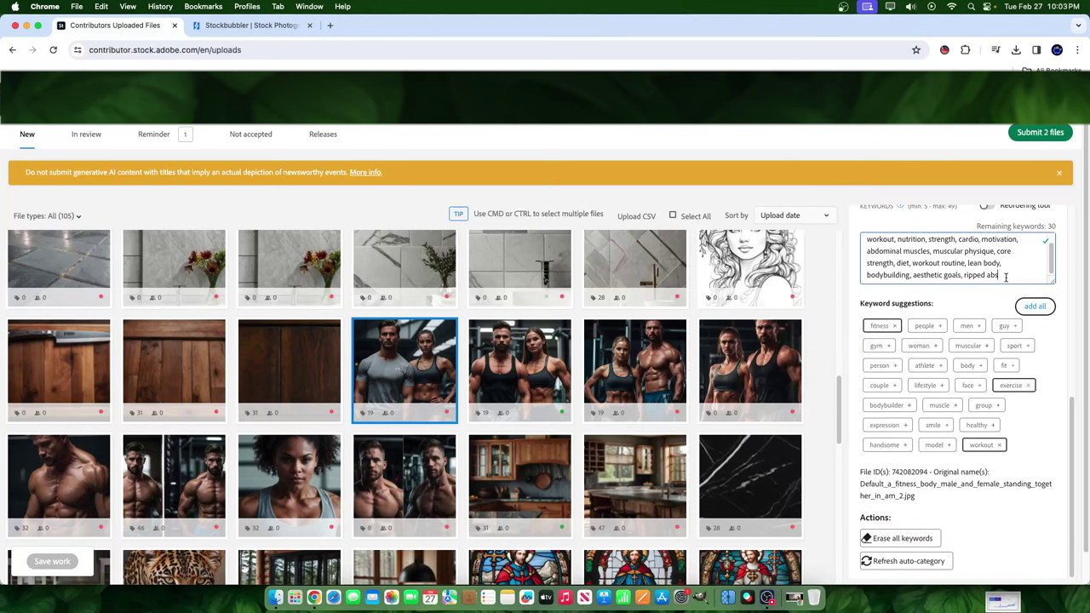
{"action": "type", "text": ","}
{"action": "type", "text": "fitness, nutrition, exercise, wellness, balance, diet, active lifestyle, self-care, physical health, mental health"}
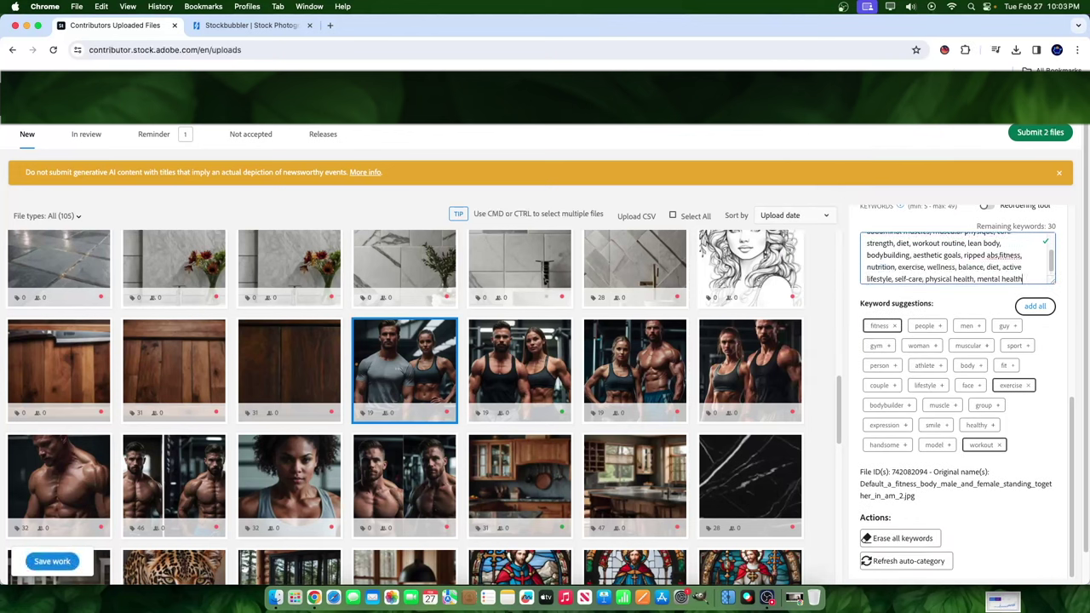
{"action": "left_click", "coordinate": [1039, 267]}
{"action": "scroll", "coordinate": [1042, 281], "scroll_direction": "up", "scroll_amount": 1}
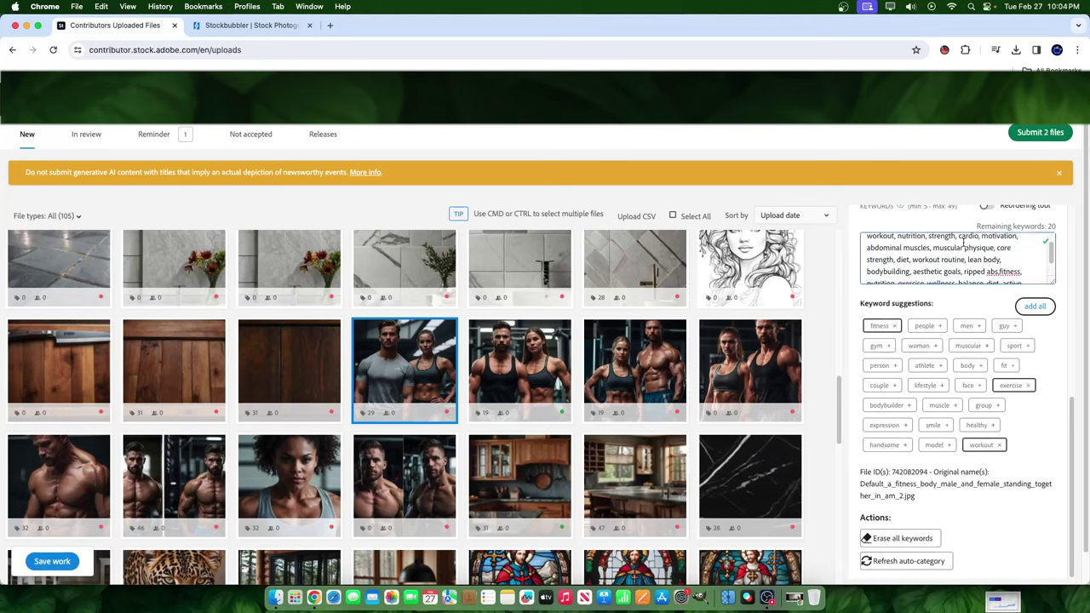
Step: Check the extended keyword list of the grey T-shirt couple image for duplicates and save the work
{"action": "scroll", "coordinate": [899, 246], "scroll_direction": "up", "scroll_amount": 2}
{"action": "scroll", "coordinate": [930, 265], "scroll_direction": "down", "scroll_amount": 3}
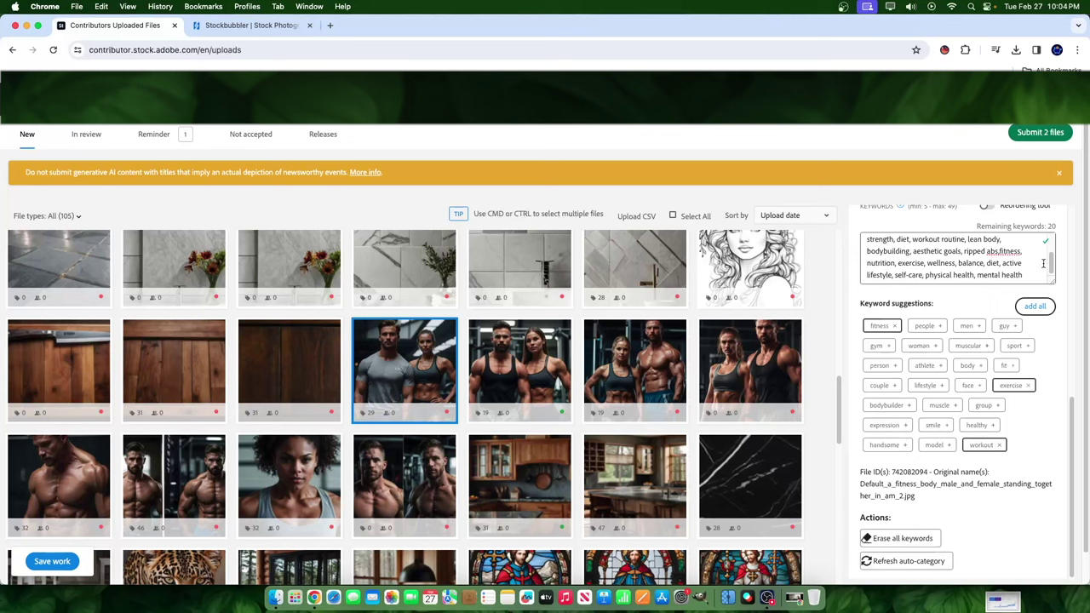
{"action": "left_click_drag", "start_coordinate": [957, 264], "coordinate": [960, 270]}
{"action": "left_click", "coordinate": [876, 274]}
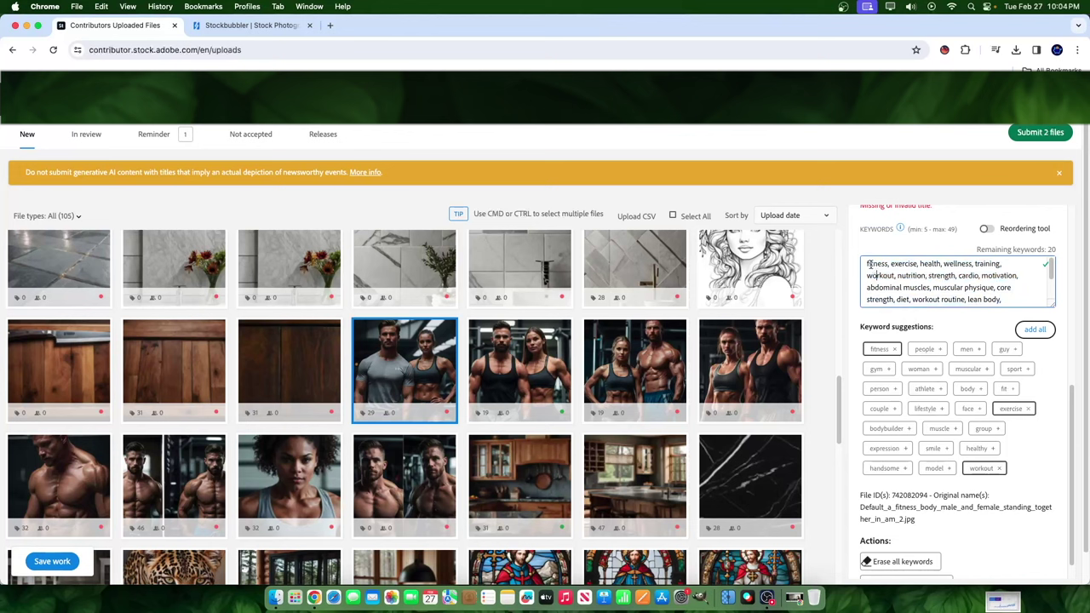
{"action": "scroll", "coordinate": [907, 271], "scroll_direction": "down", "scroll_amount": 1}
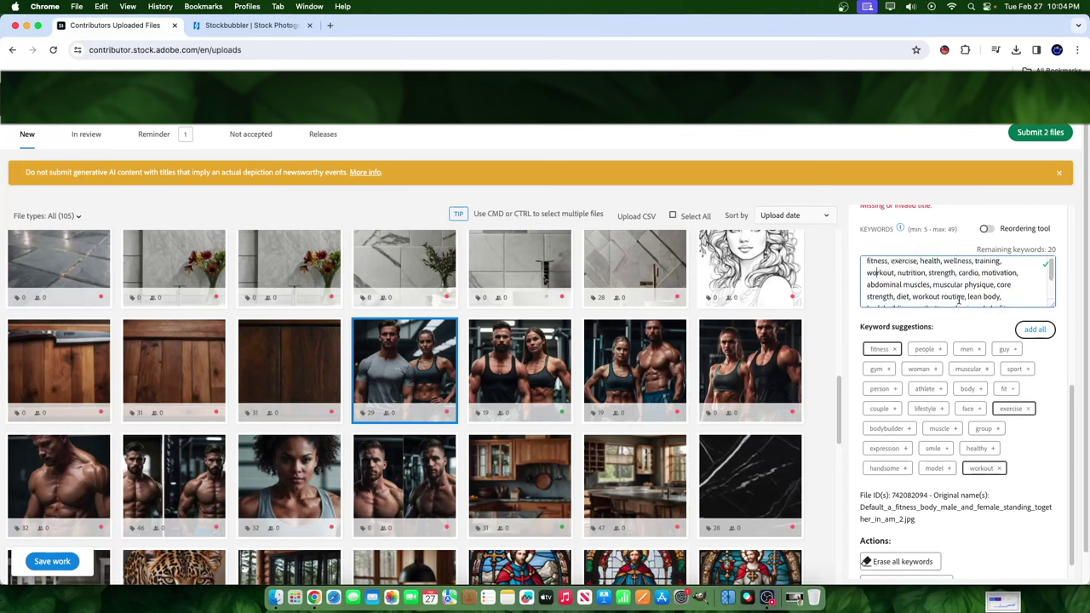
{"action": "left_click", "coordinate": [51, 561]}
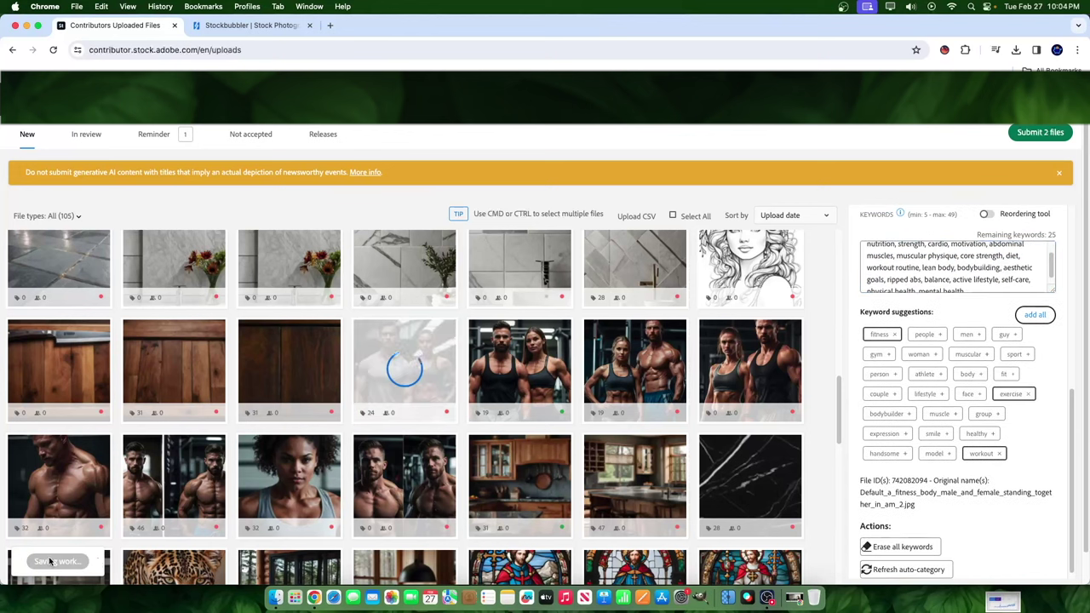
{"action": "scroll", "coordinate": [995, 281], "scroll_direction": "down", "scroll_amount": 2}
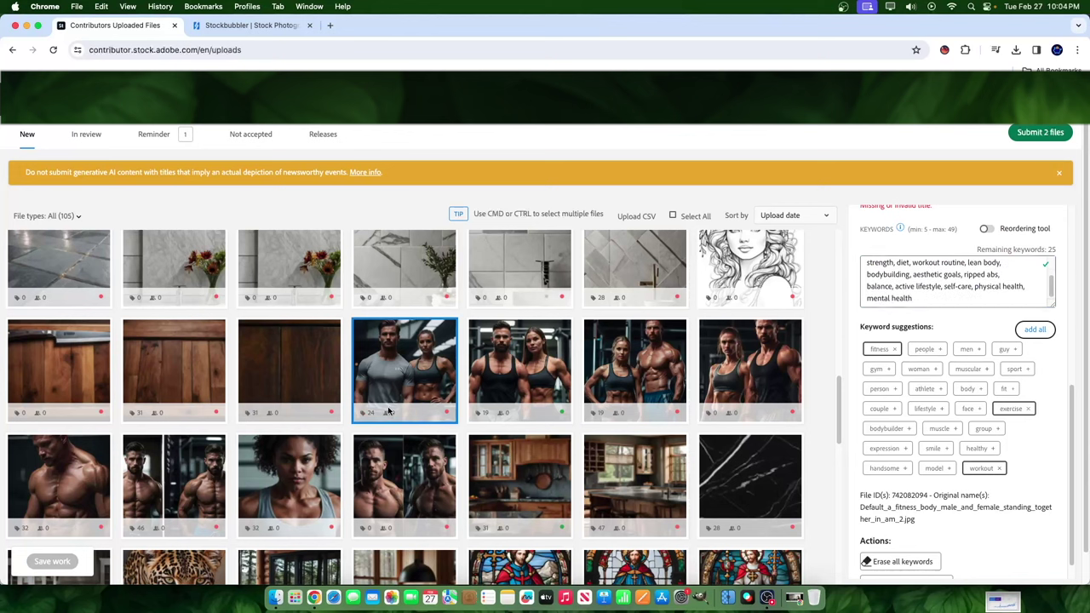
{"action": "mouse_move", "coordinate": [378, 415]}
{"action": "left_click", "coordinate": [945, 50]}
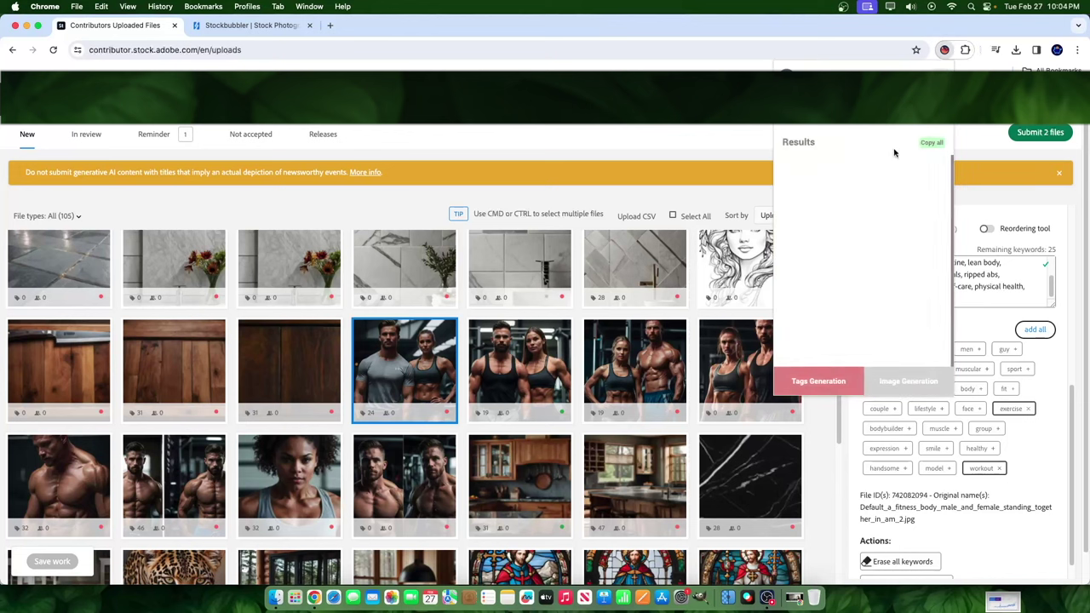
{"action": "left_click", "coordinate": [994, 289]}
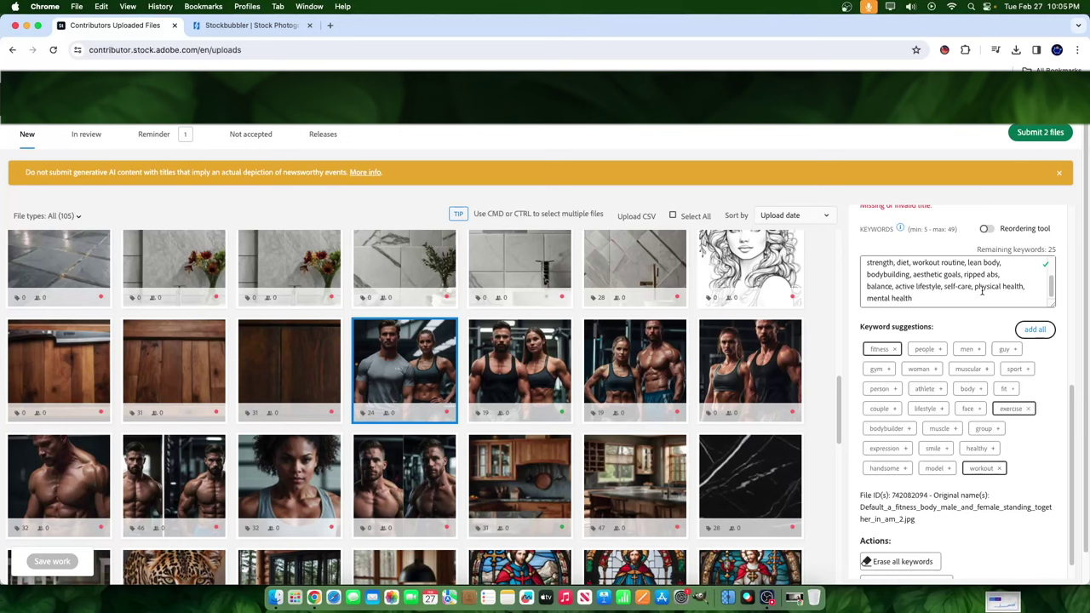
{"action": "scroll", "coordinate": [997, 287], "scroll_direction": "up", "scroll_amount": 3}
{"action": "scroll", "coordinate": [979, 294], "scroll_direction": "down", "scroll_amount": 4}
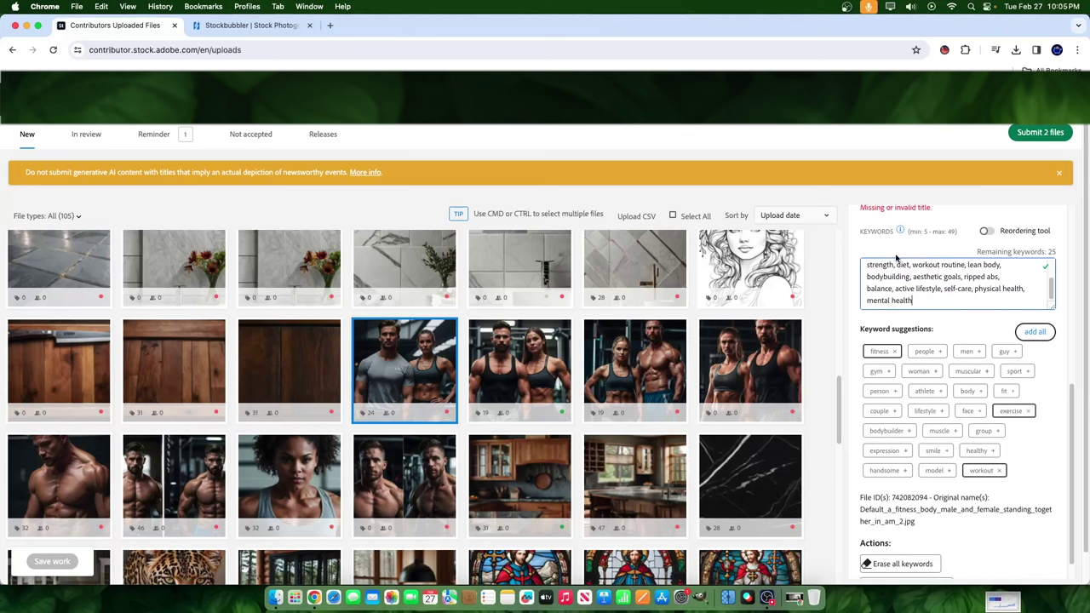
{"action": "left_click", "coordinate": [486, 360], "text": "super"}
{"action": "left_click", "coordinate": [658, 335], "text": "super"}
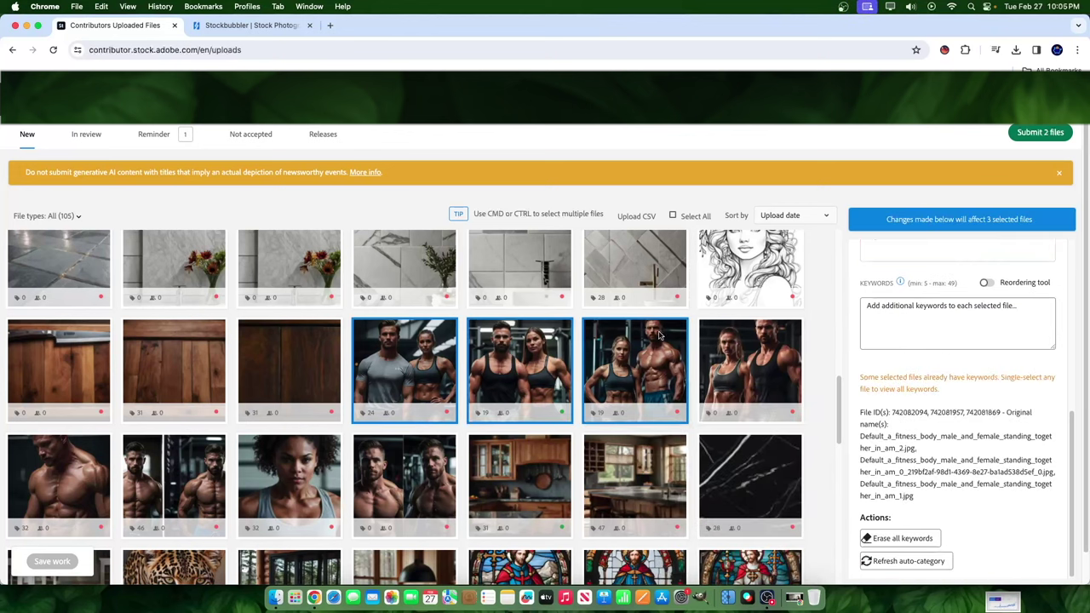
{"action": "mouse_move", "coordinate": [764, 338]}
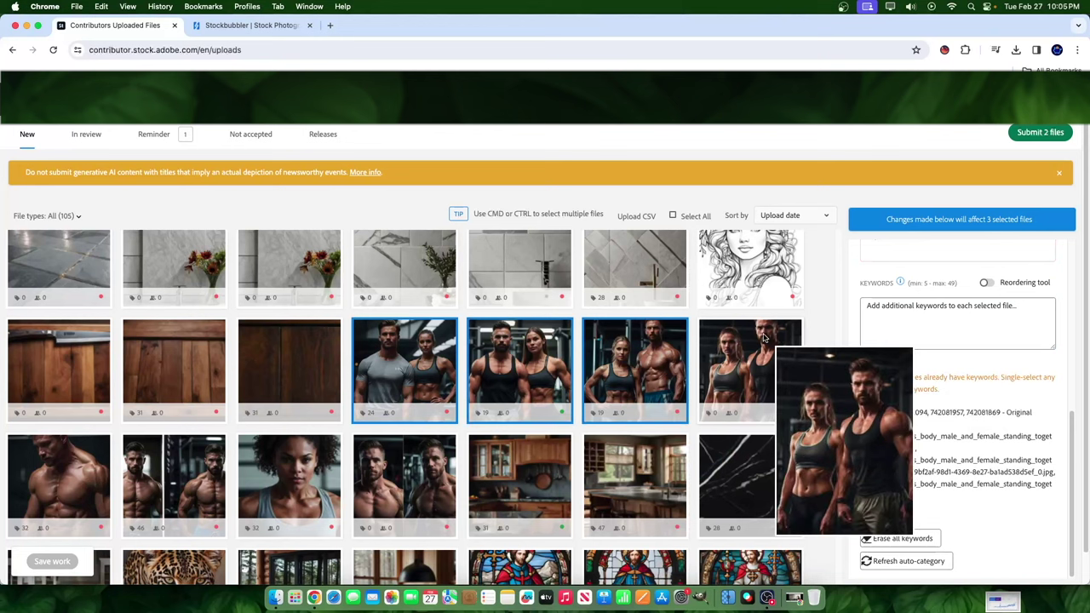
{"action": "left_click", "coordinate": [436, 366]}
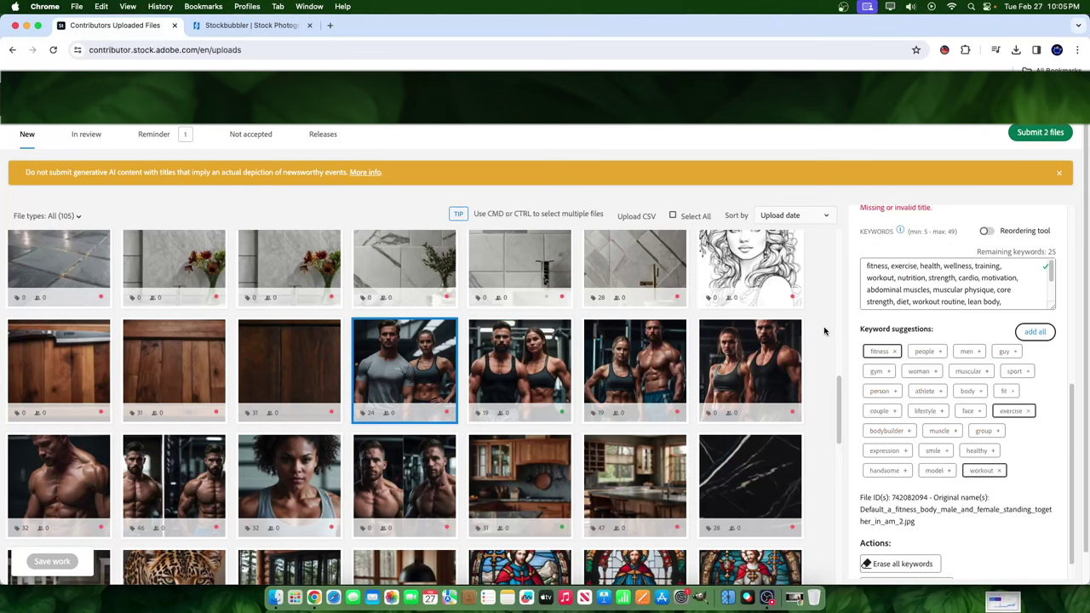
{"action": "left_click", "coordinate": [944, 49]}
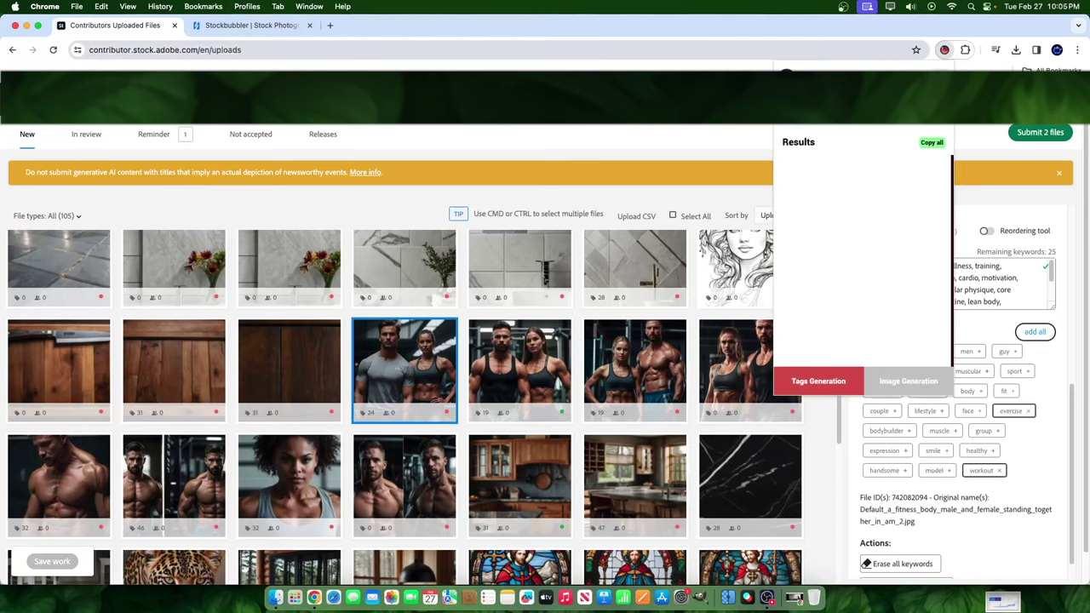
{"action": "left_click", "coordinate": [998, 296]}
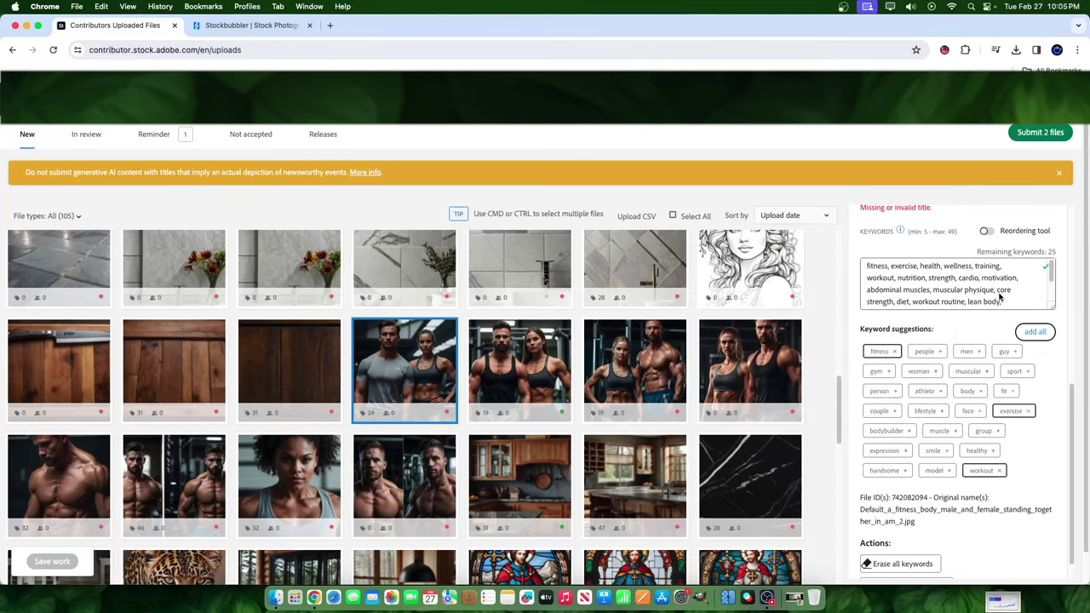
{"action": "scroll", "coordinate": [999, 297], "scroll_direction": "down", "scroll_amount": 2}
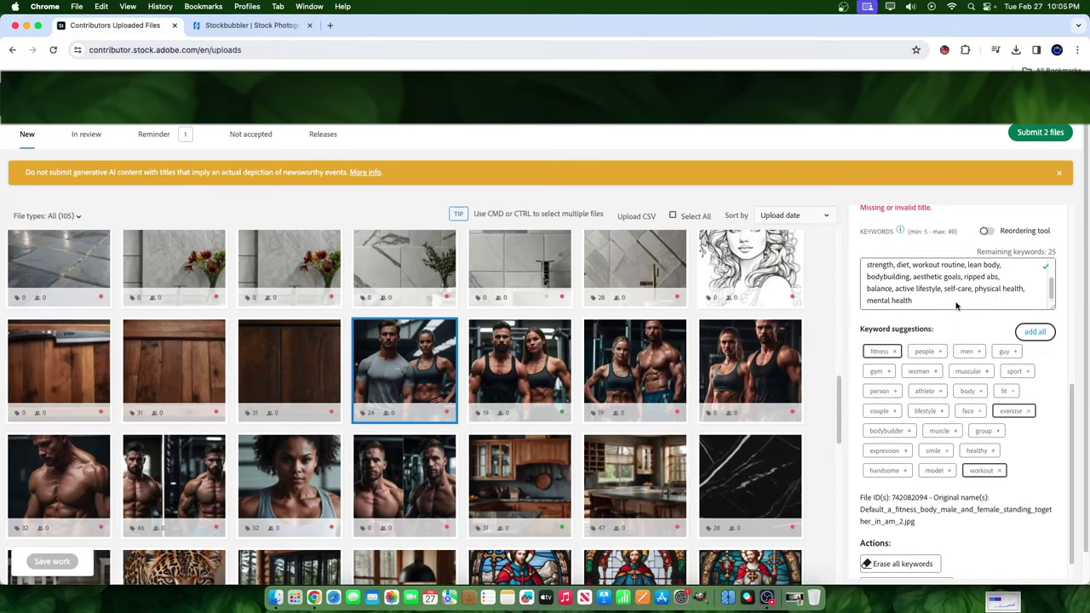
Step: Generate "athlete" tags in the Stockbubbler extension and append them after a comma to the grey T-shirt couple image's keywords
{"action": "left_click", "coordinate": [945, 50]}
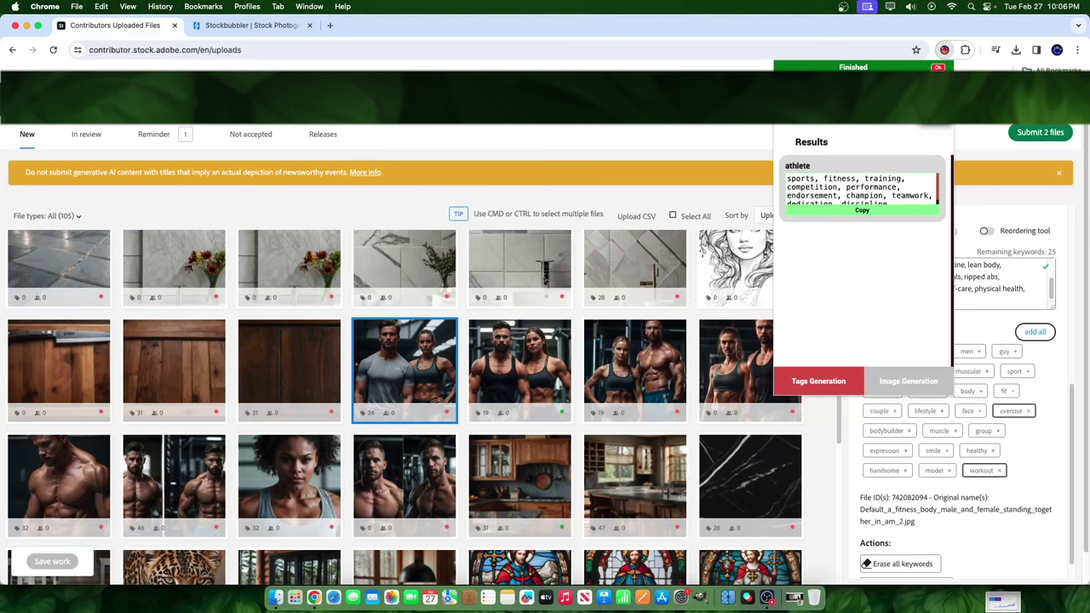
{"action": "scroll", "coordinate": [896, 191], "scroll_direction": "down", "scroll_amount": 1}
{"action": "left_click", "coordinate": [886, 210]}
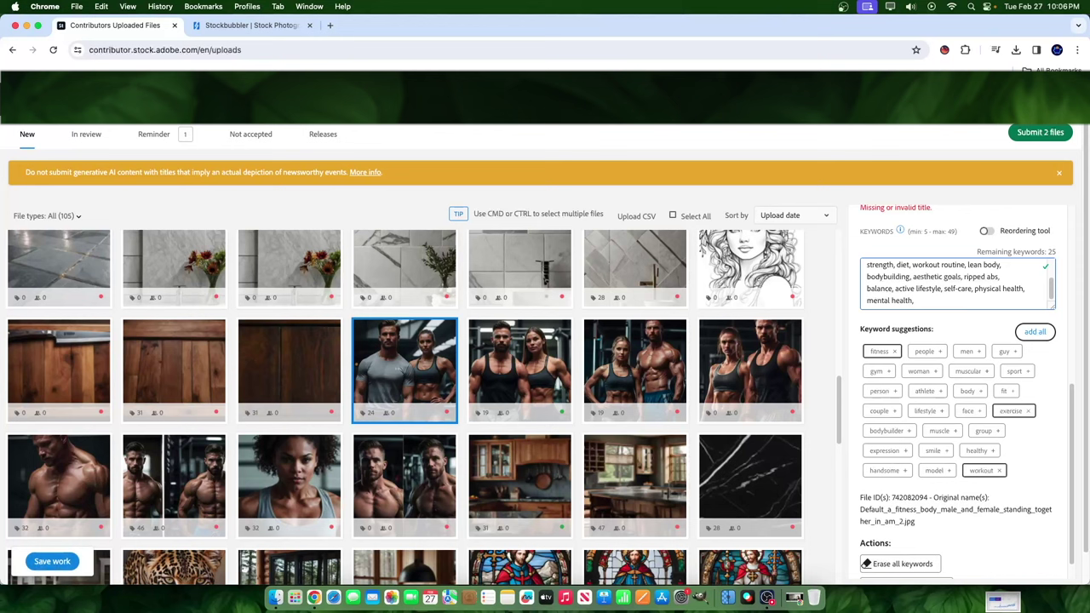
{"action": "key", "text": "super+v"}
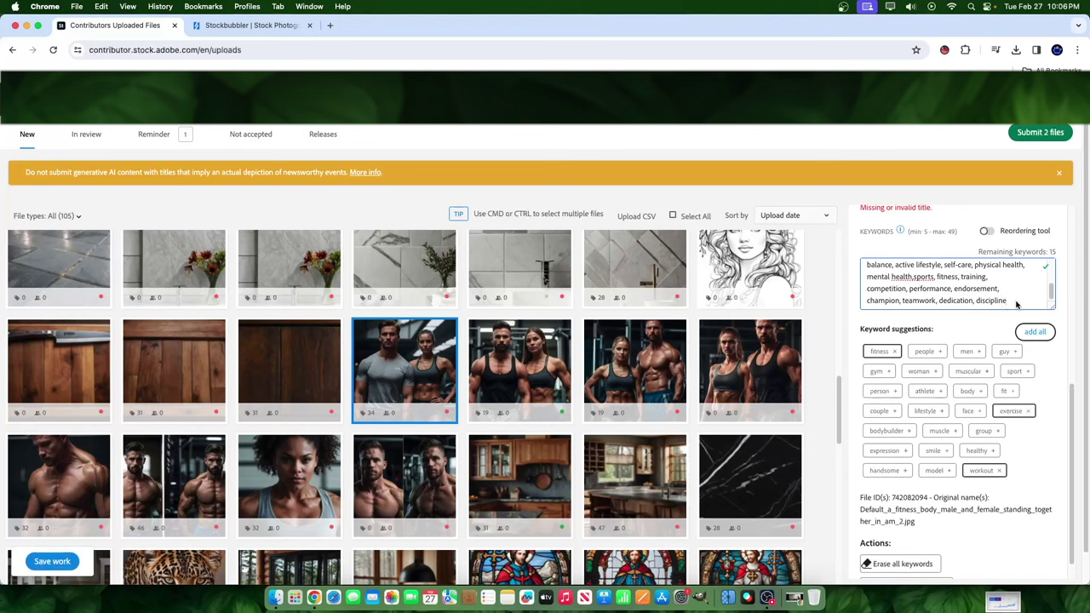
Step: Copy the image's full keyword list, add it to the grey T-shirt couple and the next two couple images together, and save
{"action": "left_click_drag", "start_coordinate": [1008, 304], "coordinate": [845, 247]}
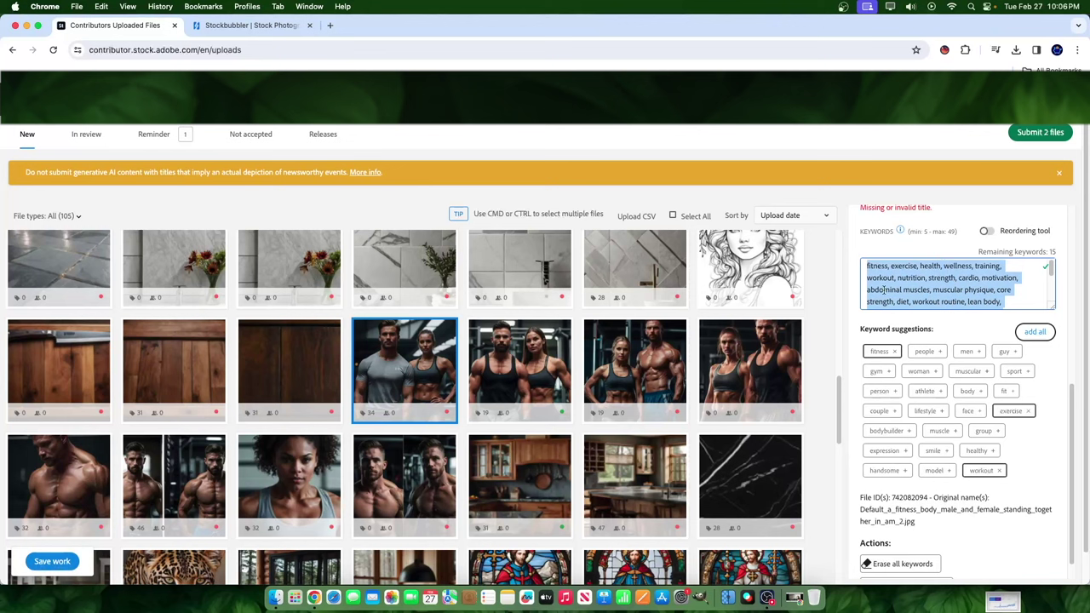
{"action": "left_click", "coordinate": [641, 387], "text": "shift"}
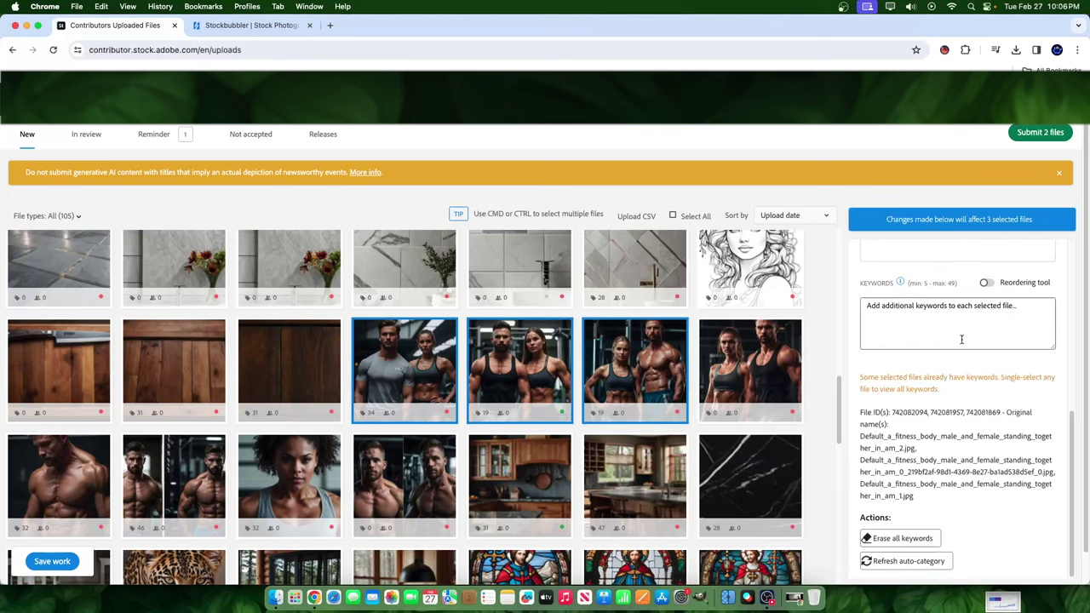
{"action": "left_click", "coordinate": [960, 333]}
{"action": "key", "text": "super+v"}
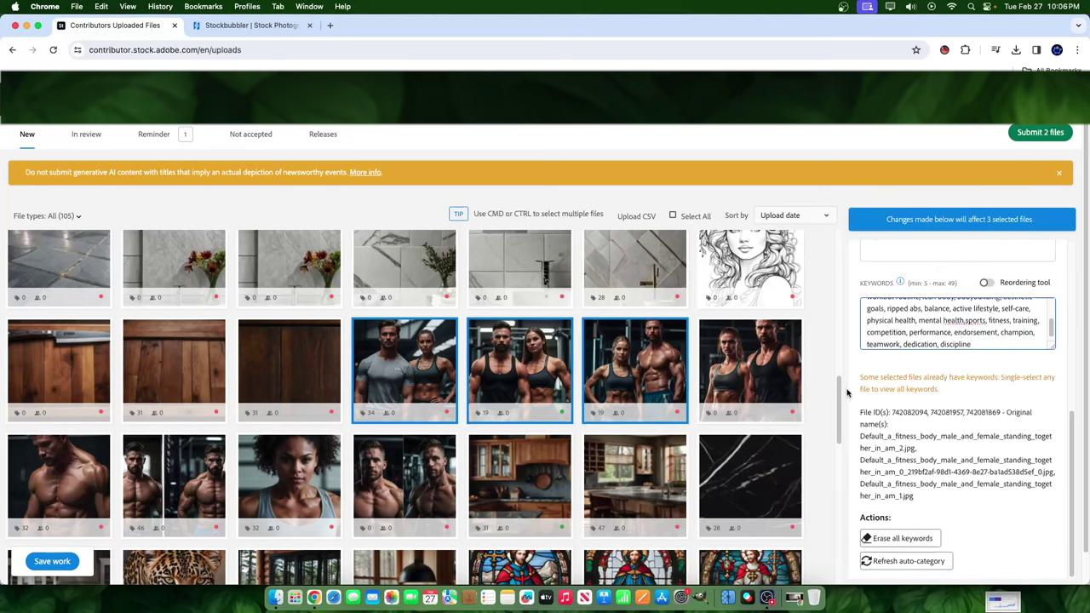
{"action": "left_click", "coordinate": [74, 566]}
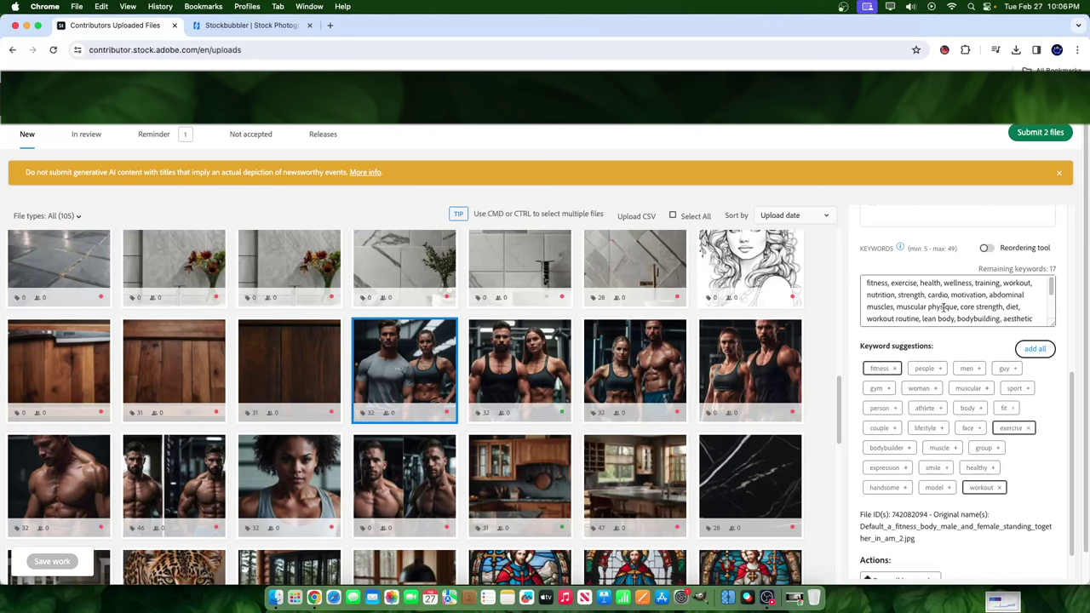
Step: Review the grey T-shirt couple image's saved keywords and reopen the Stockbubbler tag generator
{"action": "scroll", "coordinate": [957, 307], "scroll_direction": "down", "scroll_amount": 2}
{"action": "scroll", "coordinate": [956, 308], "scroll_direction": "down", "scroll_amount": 2}
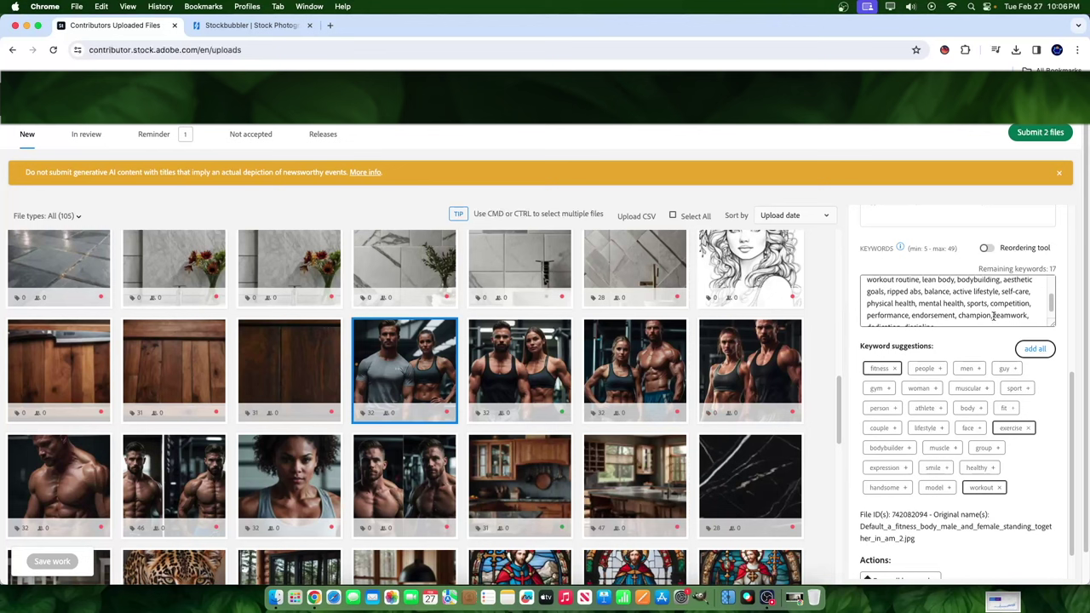
{"action": "scroll", "coordinate": [977, 281], "scroll_direction": "down", "scroll_amount": 1}
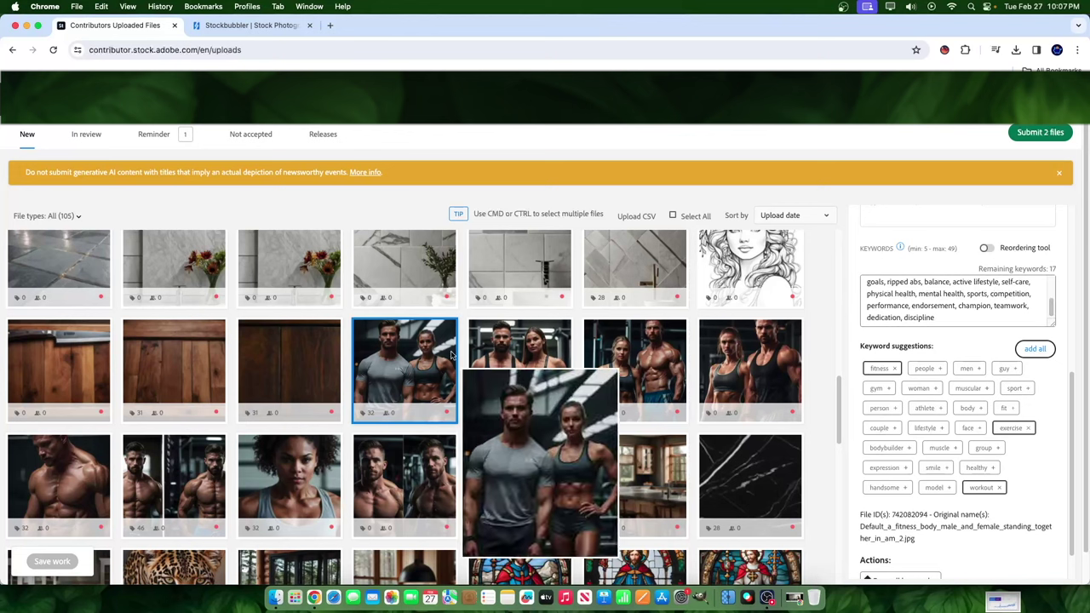
{"action": "mouse_move", "coordinate": [479, 361]}
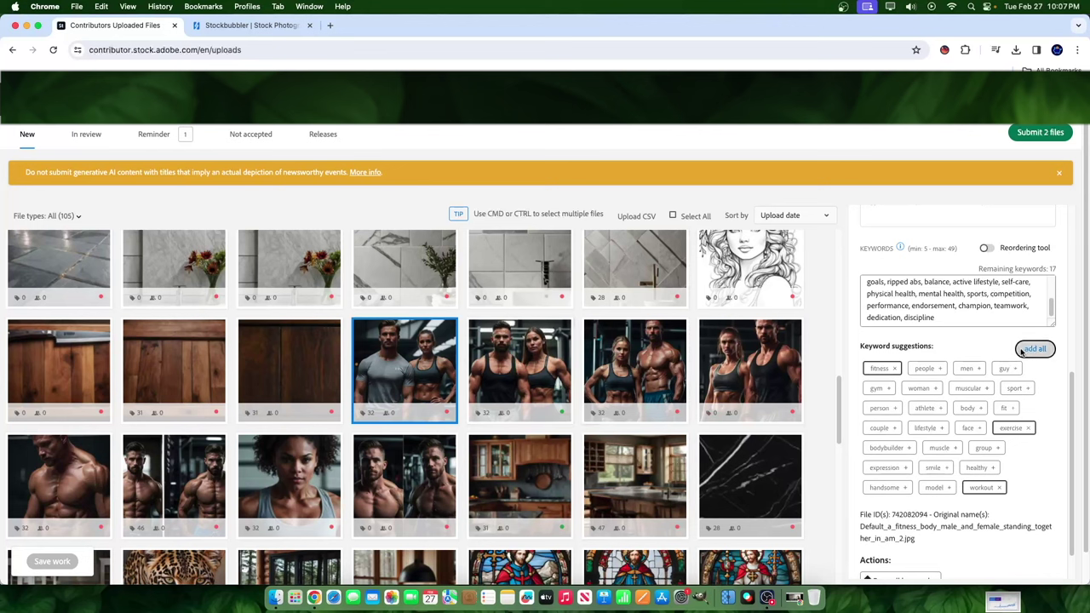
{"action": "mouse_move", "coordinate": [555, 353]}
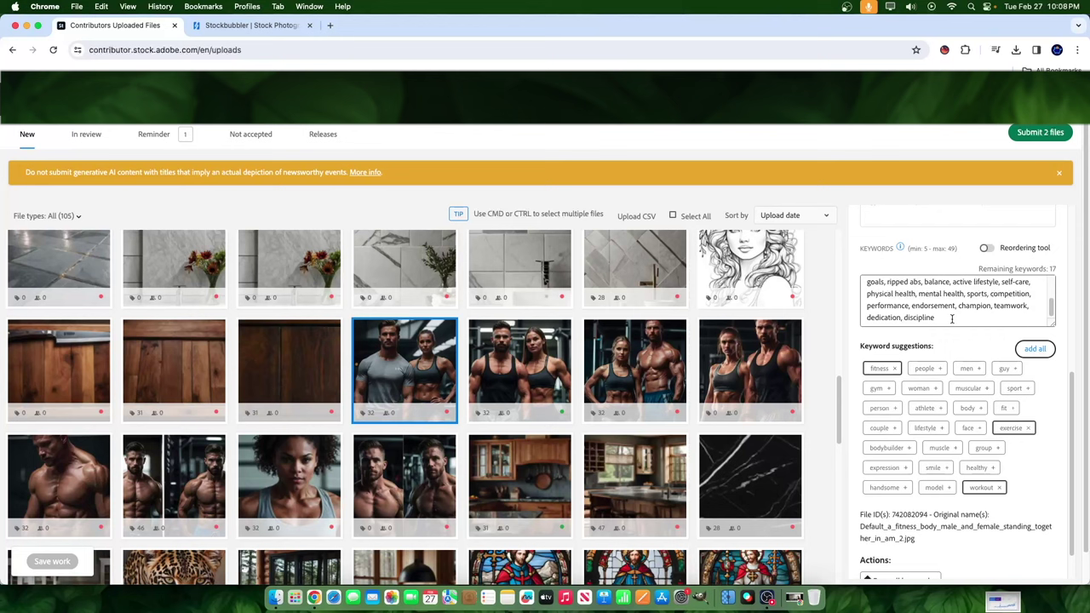
{"action": "left_click", "coordinate": [944, 49]}
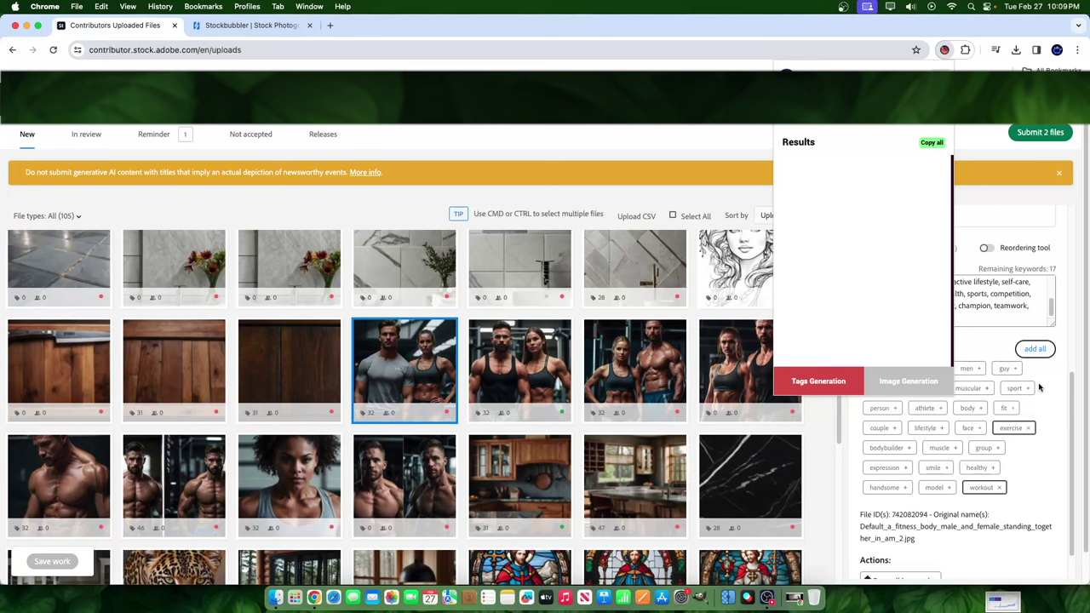
Step: Dismiss the Stockbubbler tag generator and add all of Adobe Stock's suggested keywords to the grey T-shirt couple image
{"action": "left_click", "coordinate": [1053, 482]}
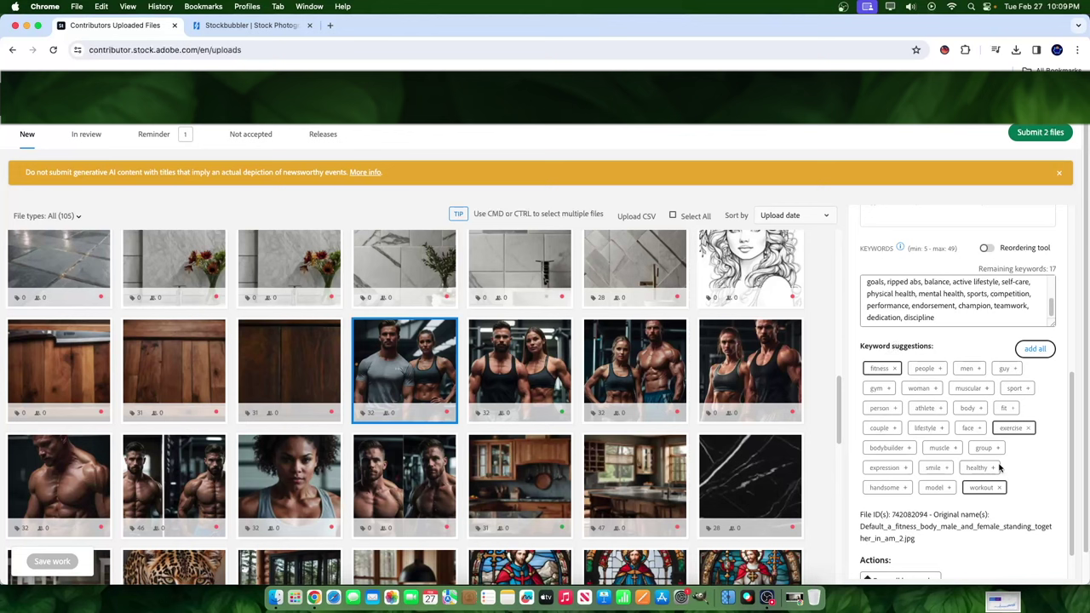
{"action": "left_click", "coordinate": [1036, 350]}
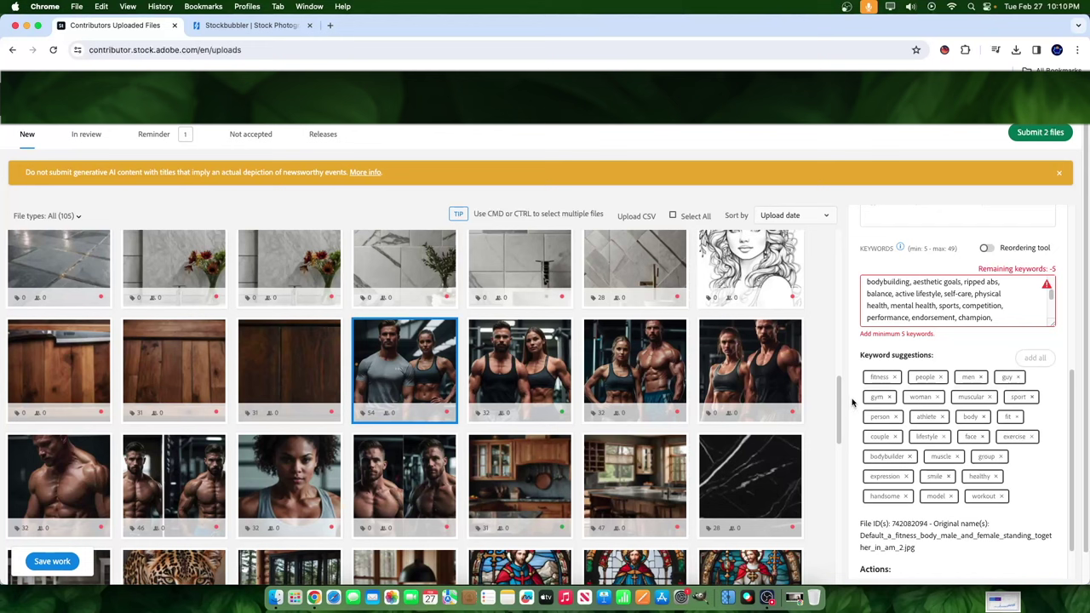
Step: Look at the Stockbubbler extension and the supported stock sites on its Gumroad product page, and return to the uploaded files
{"action": "left_click", "coordinate": [942, 51]}
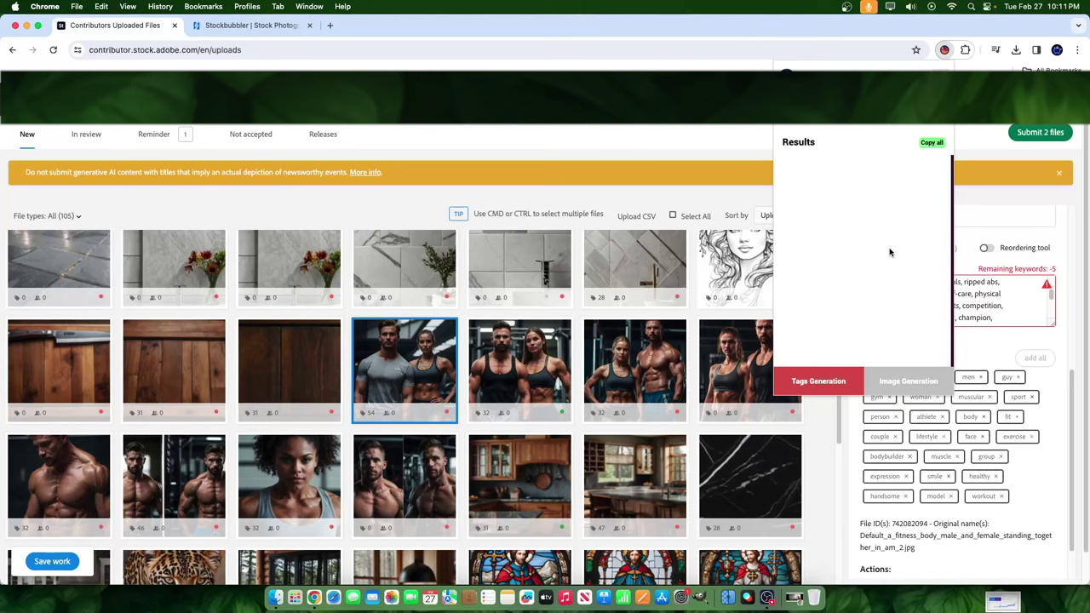
{"action": "left_click", "coordinate": [281, 26]}
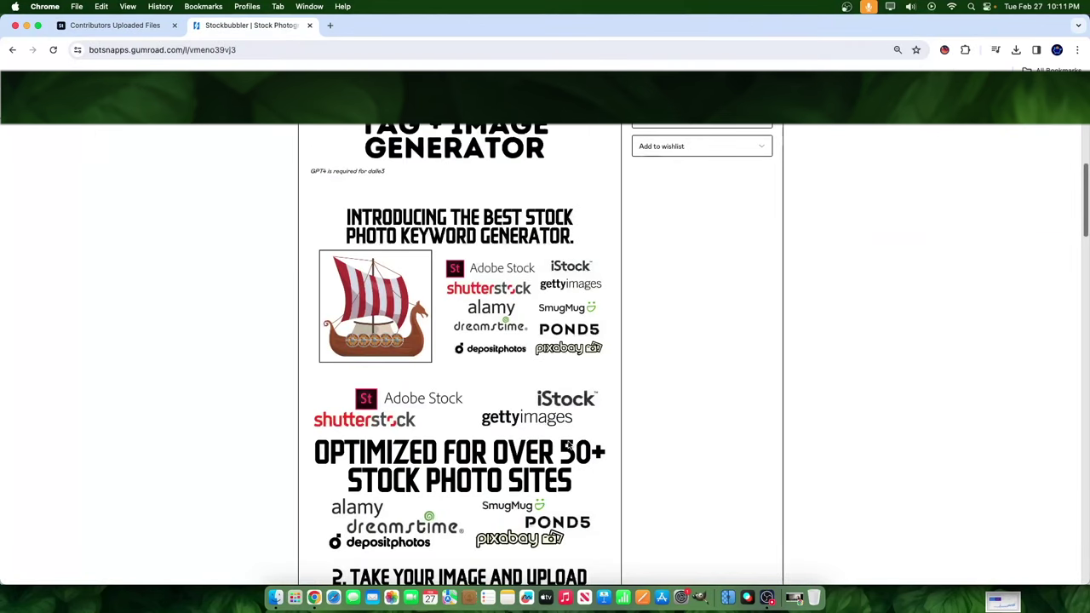
{"action": "scroll", "coordinate": [569, 444], "scroll_direction": "down", "scroll_amount": 2}
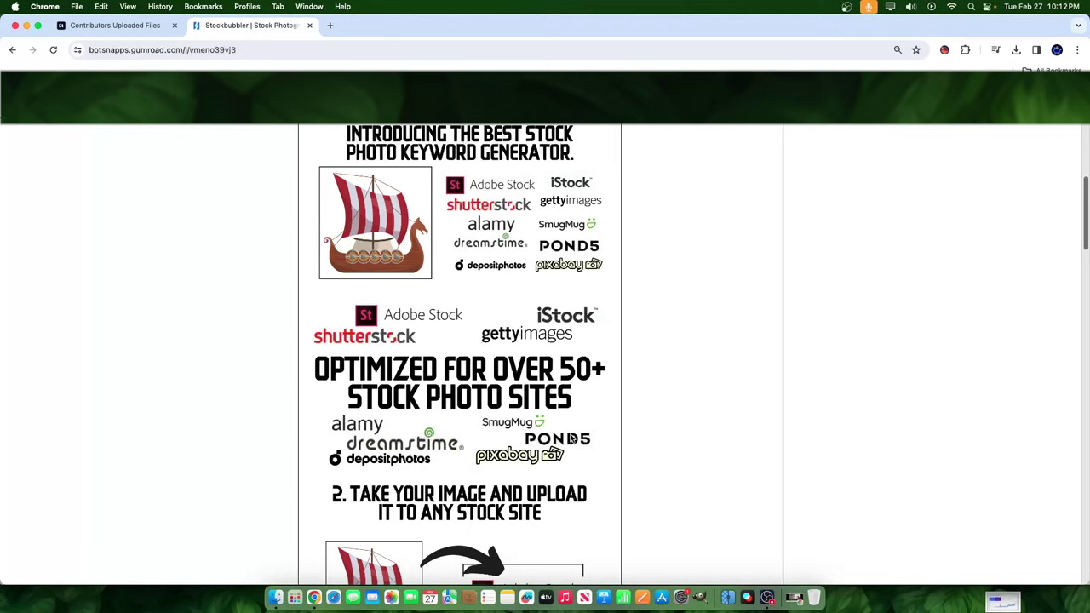
{"action": "left_click", "coordinate": [115, 25]}
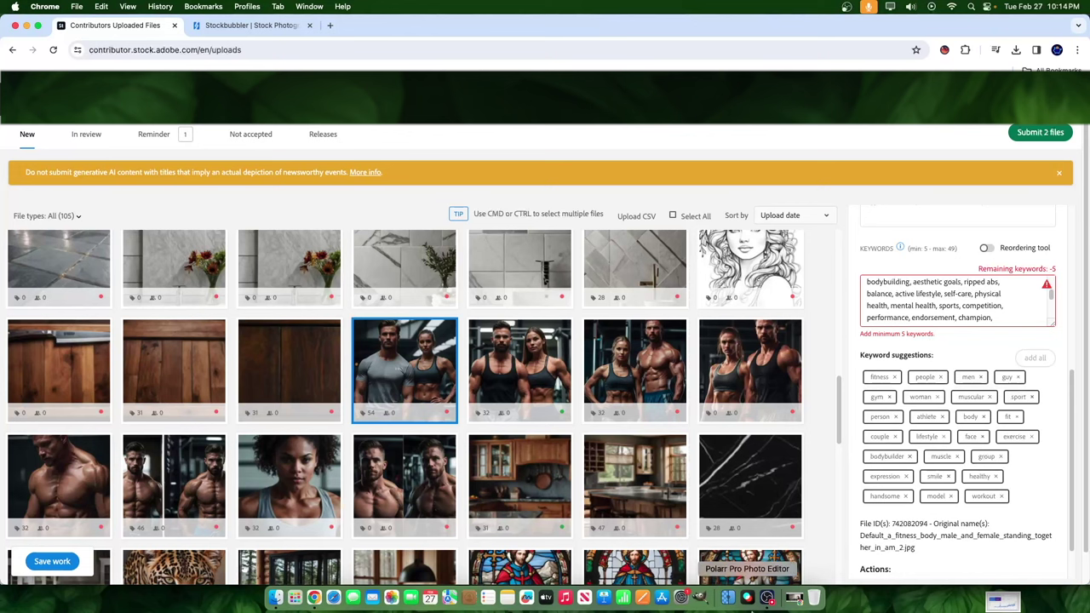
{"action": "left_click", "coordinate": [771, 594]}
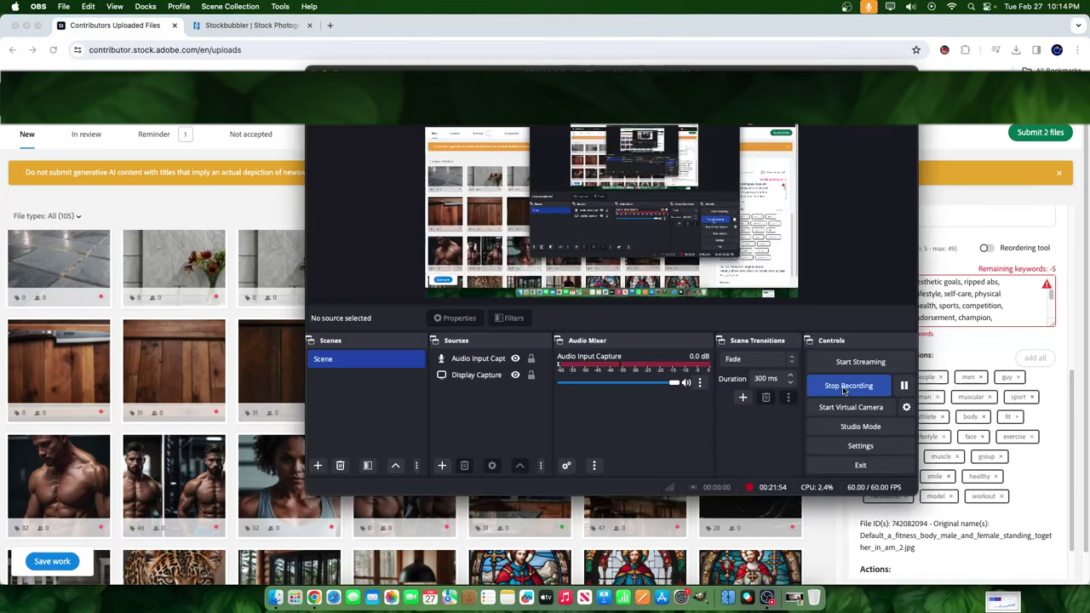